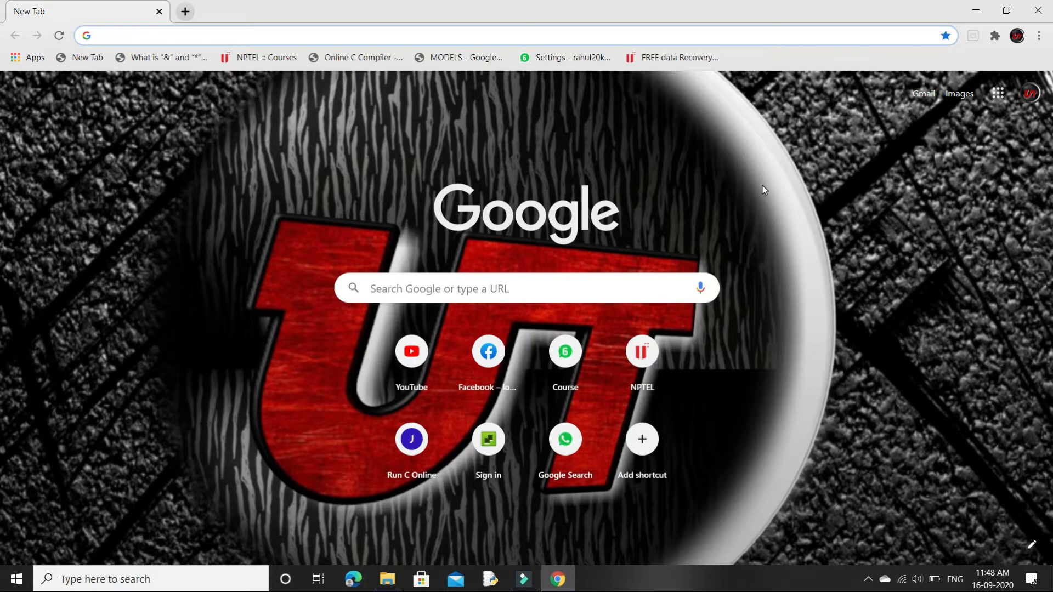
# - Search the web for "recuva" and view the download page behind the sponsored "Recuva Software - Free Download Now" result
pyautogui.write('recu')
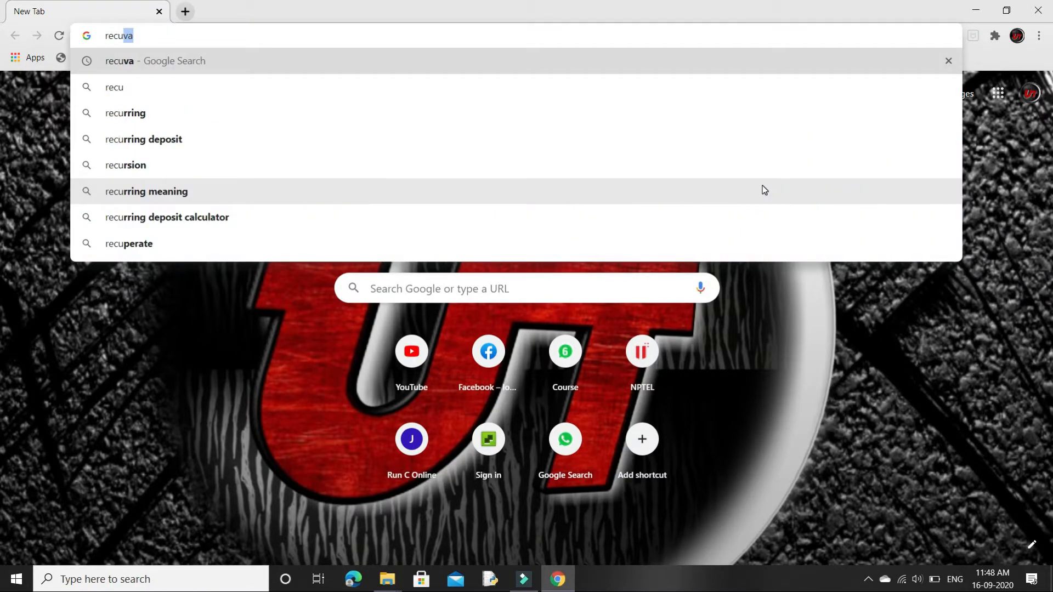
pyautogui.write('va')
pyautogui.press('Return')
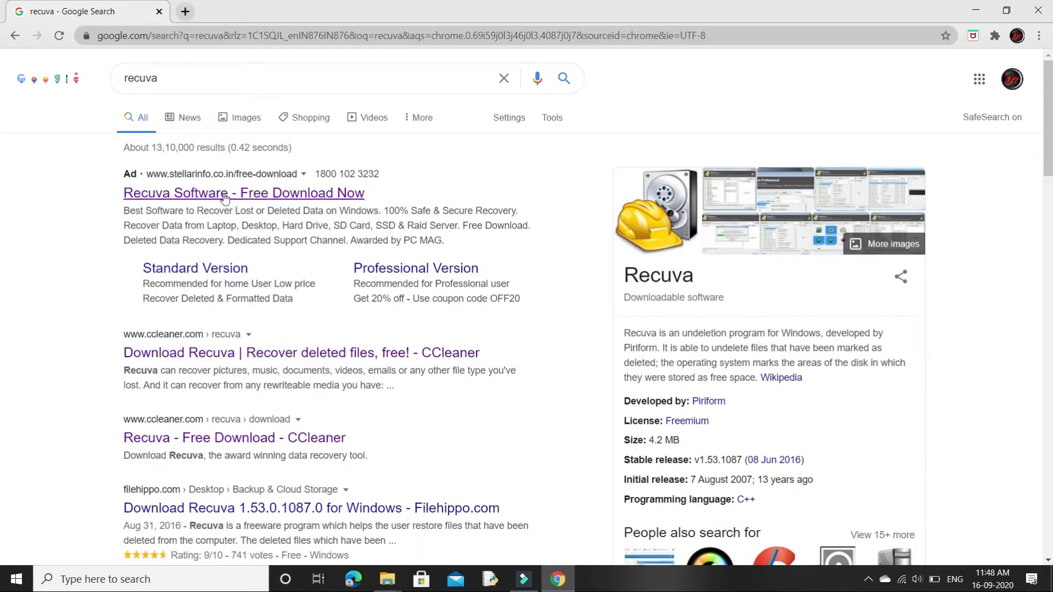
pyautogui.click(338, 198)
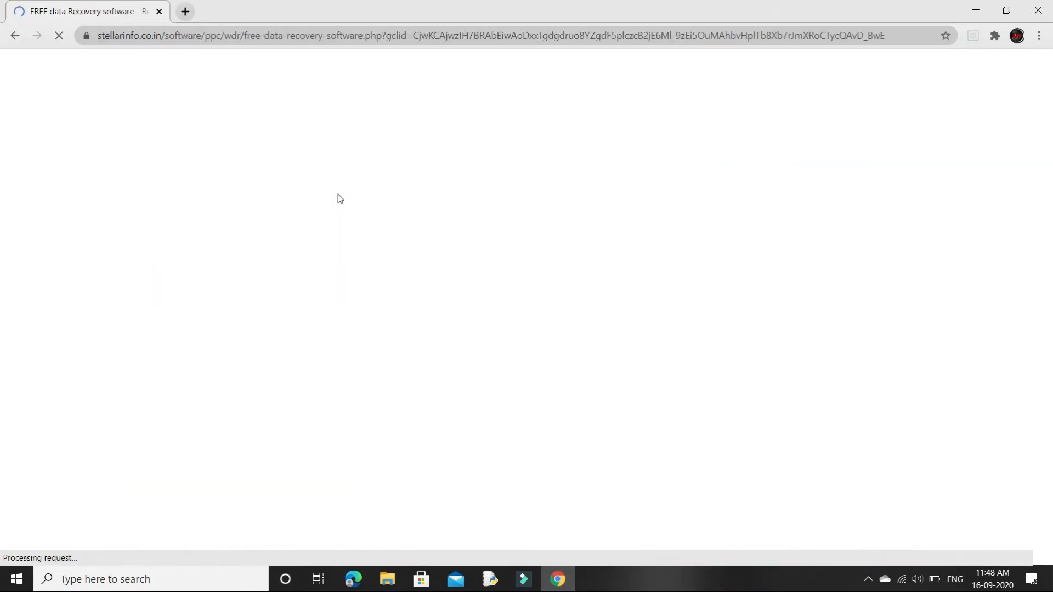
pyautogui.scroll(-3, 313, 363)
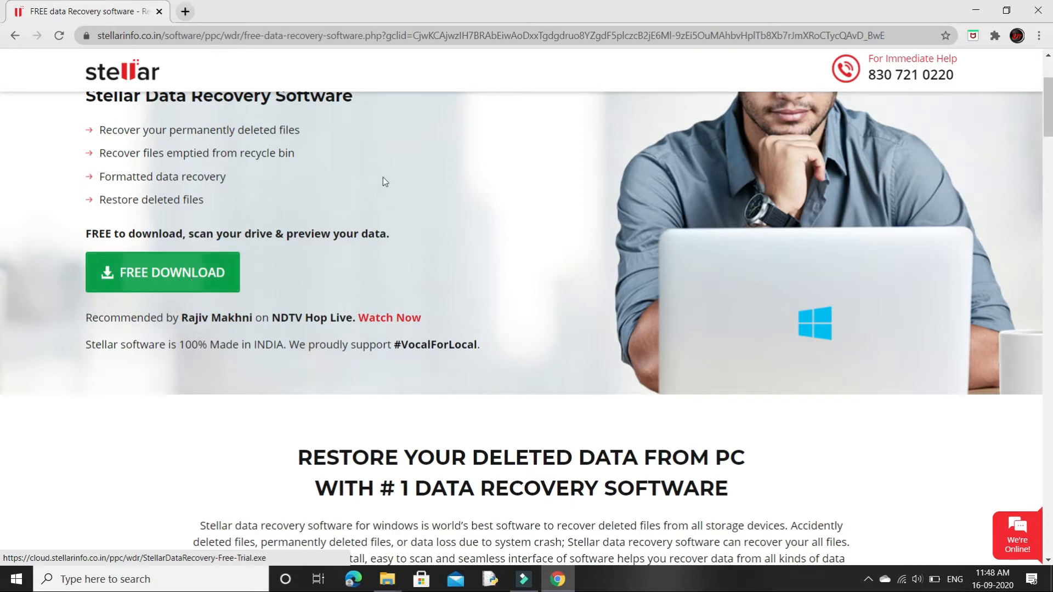
# - Minimize the browser and open the Downloads folder from This PC
pyautogui.click(975, 15)
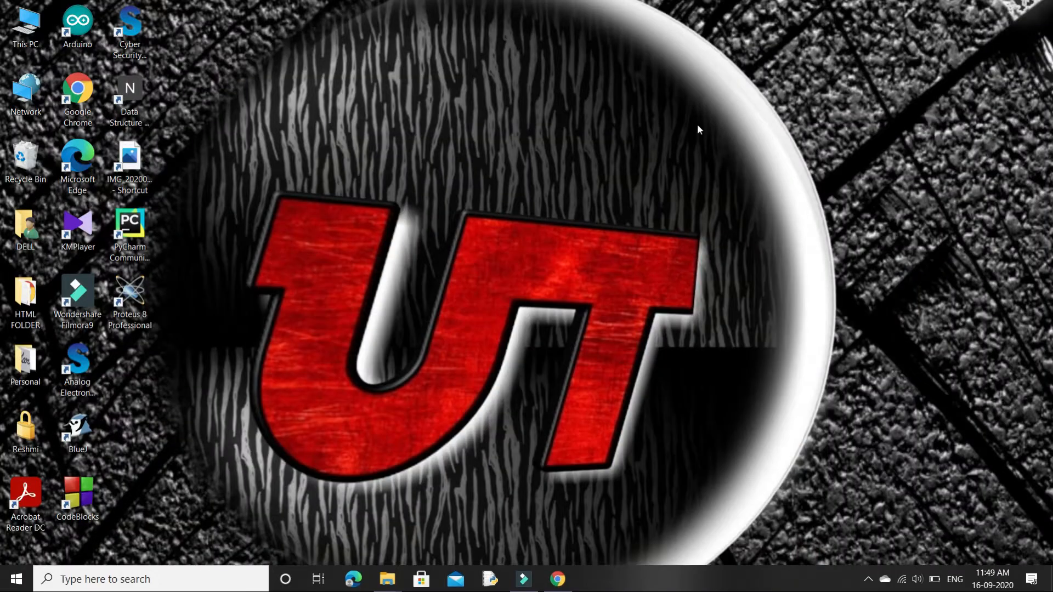
pyautogui.doubleClick(31, 30)
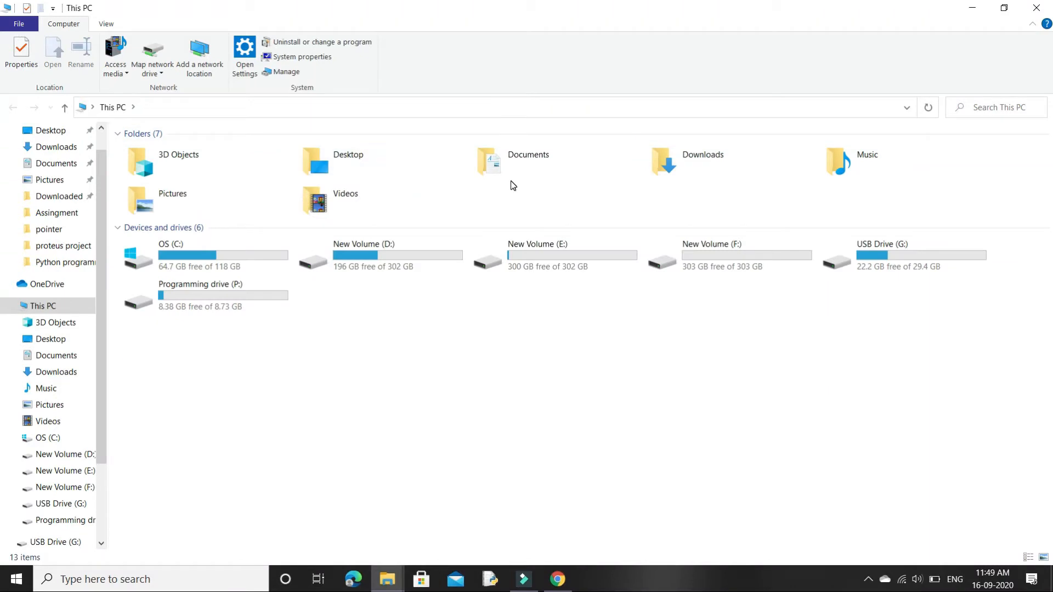
pyautogui.click(725, 166)
pyautogui.doubleClick(725, 167)
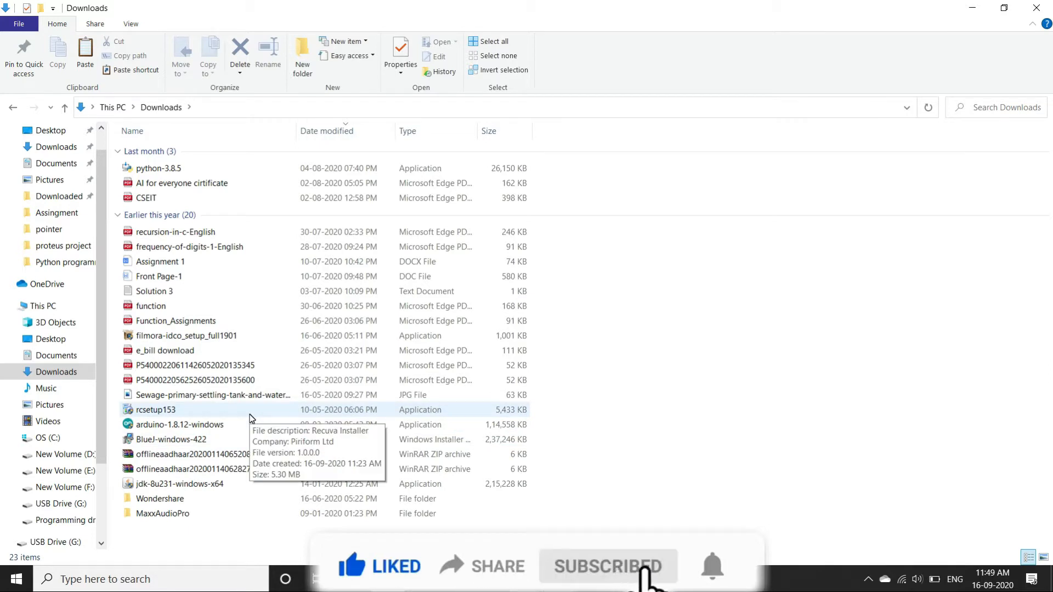
# - Disconnect from the Redmi 5a Wi-Fi network and install Recuva v1.53 from the rcsetup153 installer
pyautogui.click(896, 586)
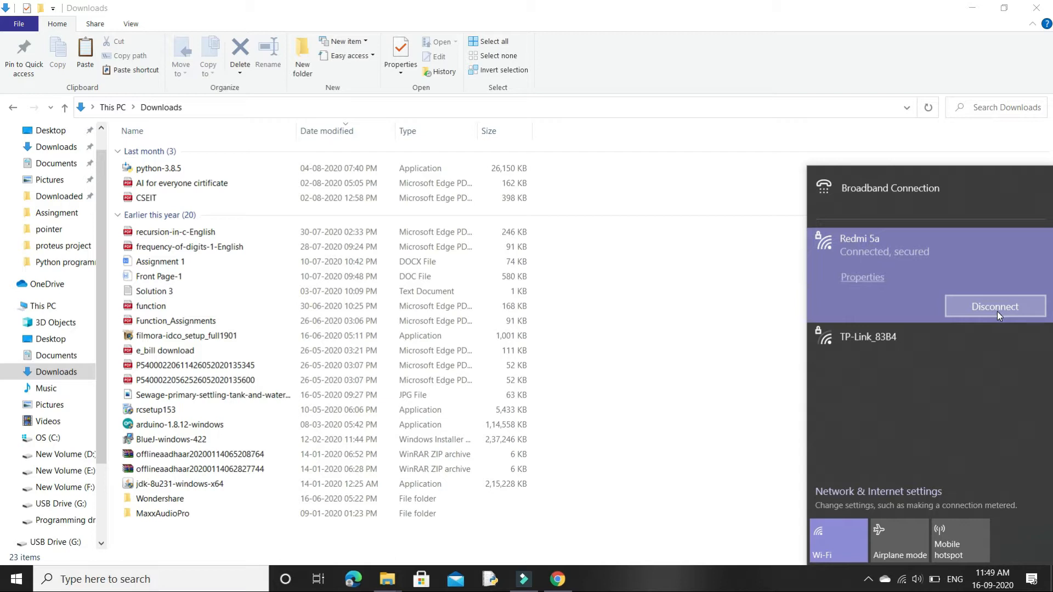
pyautogui.click(997, 312)
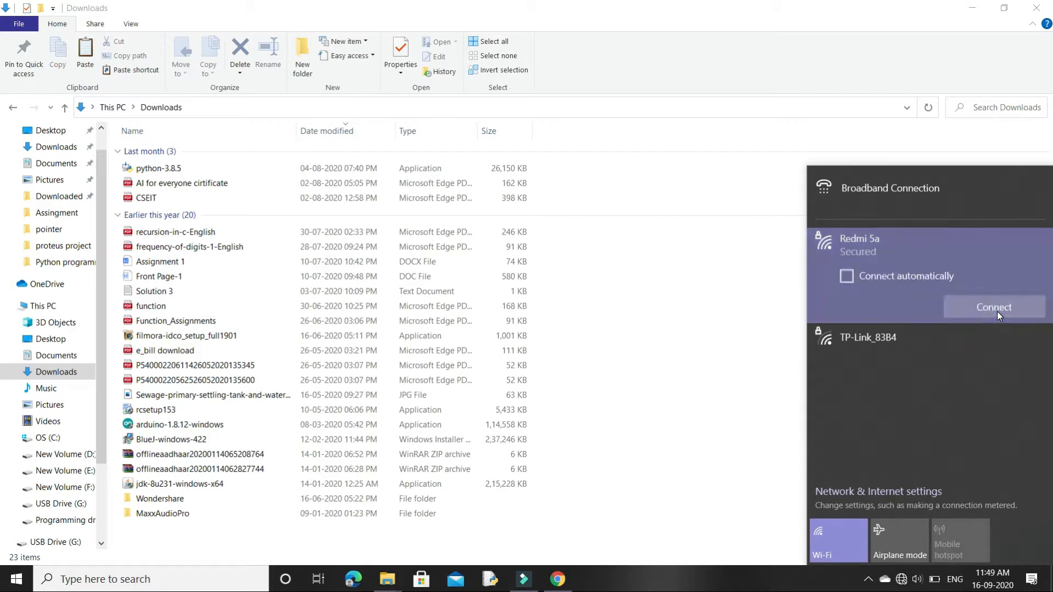
pyautogui.click(324, 412)
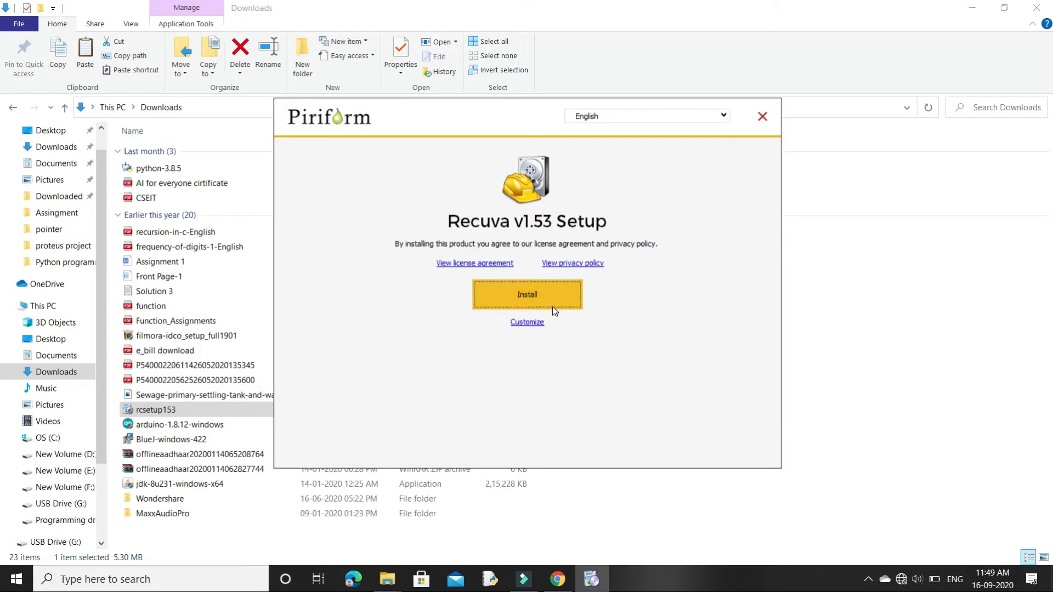
pyautogui.click(548, 295)
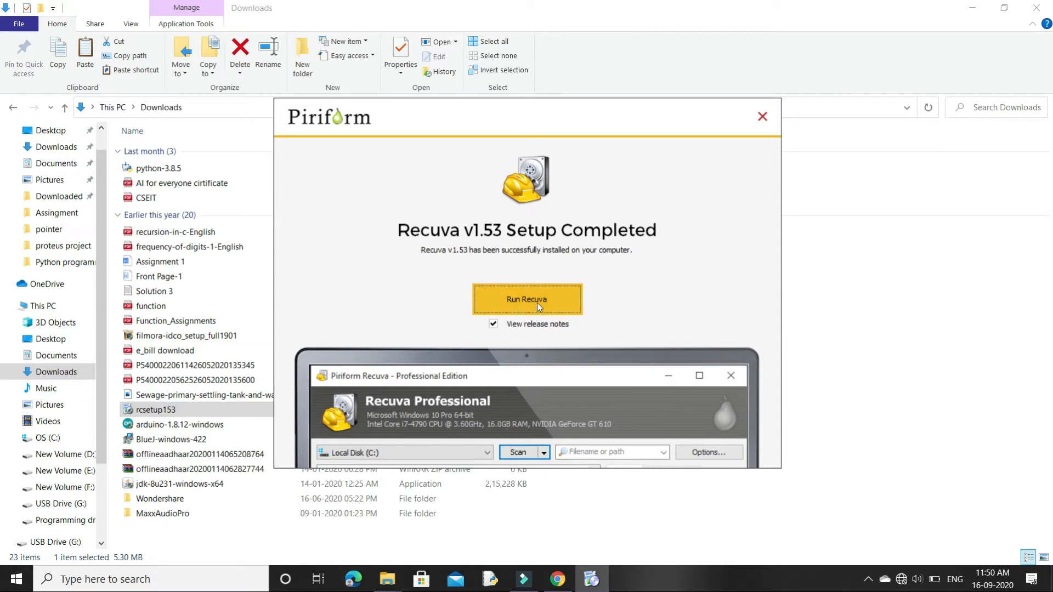
# - Launch Recuva from the finished setup and choose All Files as the file type in the wizard
pyautogui.click(541, 299)
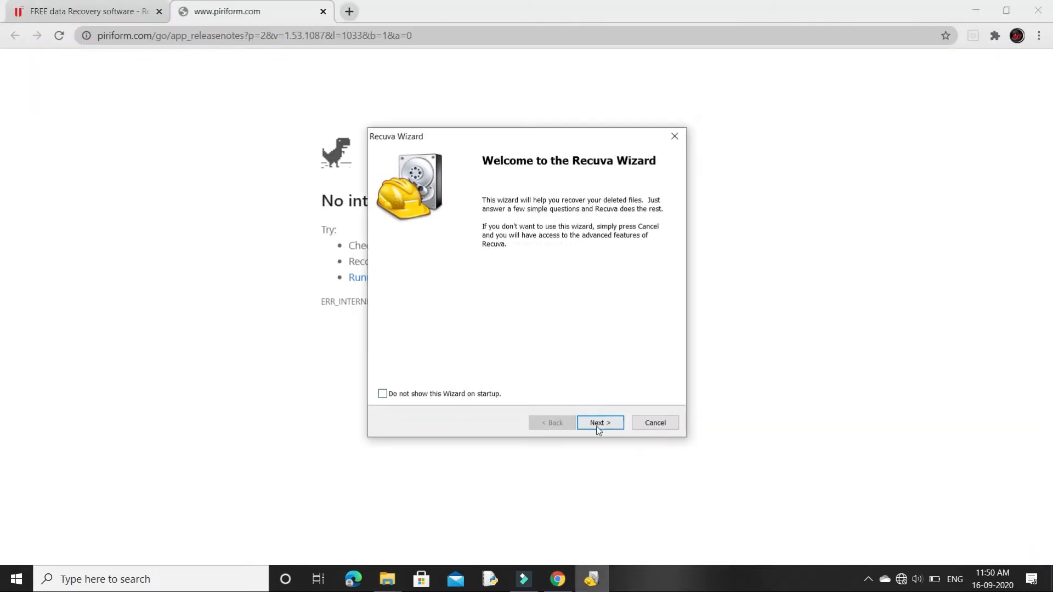
pyautogui.click(600, 426)
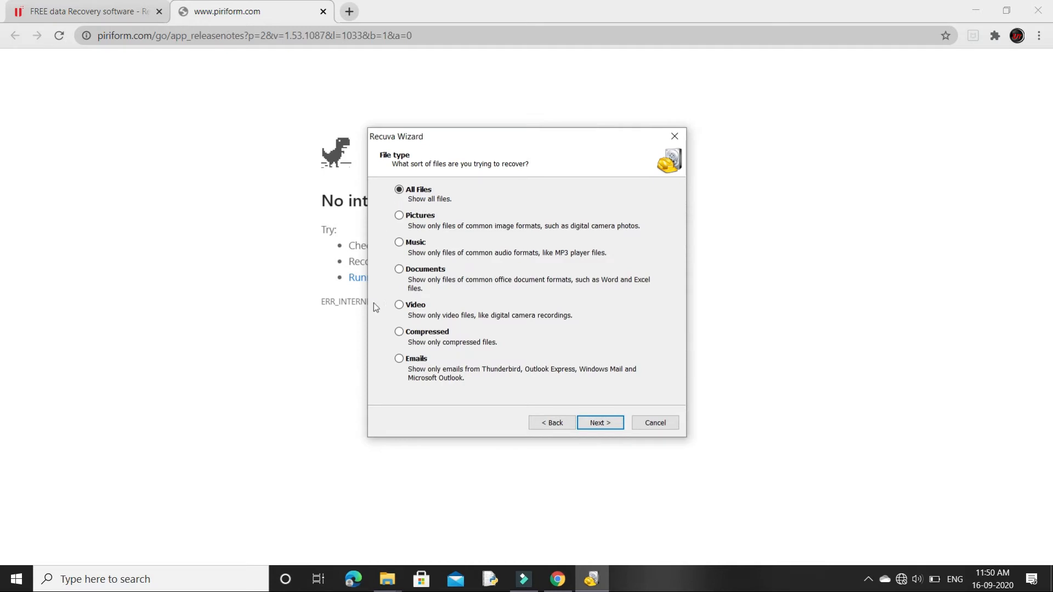
pyautogui.click(602, 423)
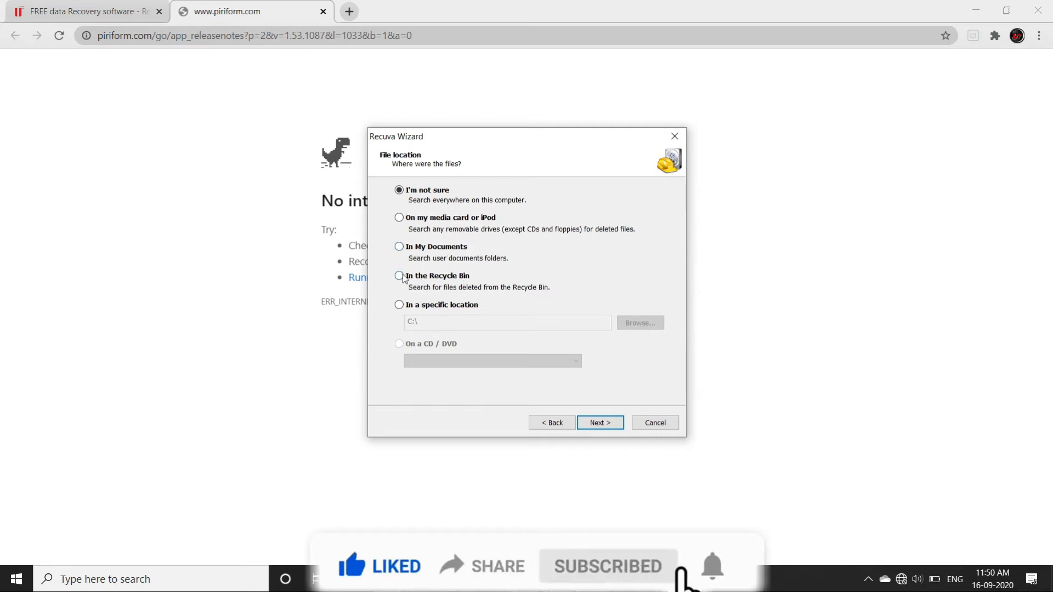
# - Set the wizard's specific search location to the USB drive G:\ and start the scan without Deep Scan
pyautogui.click(401, 307)
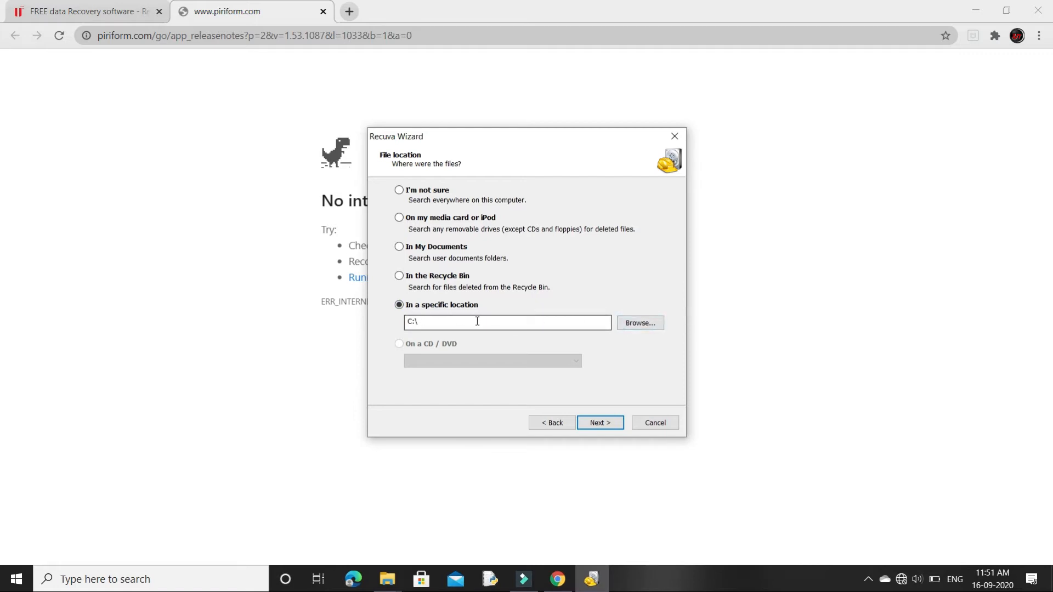
pyautogui.click(643, 324)
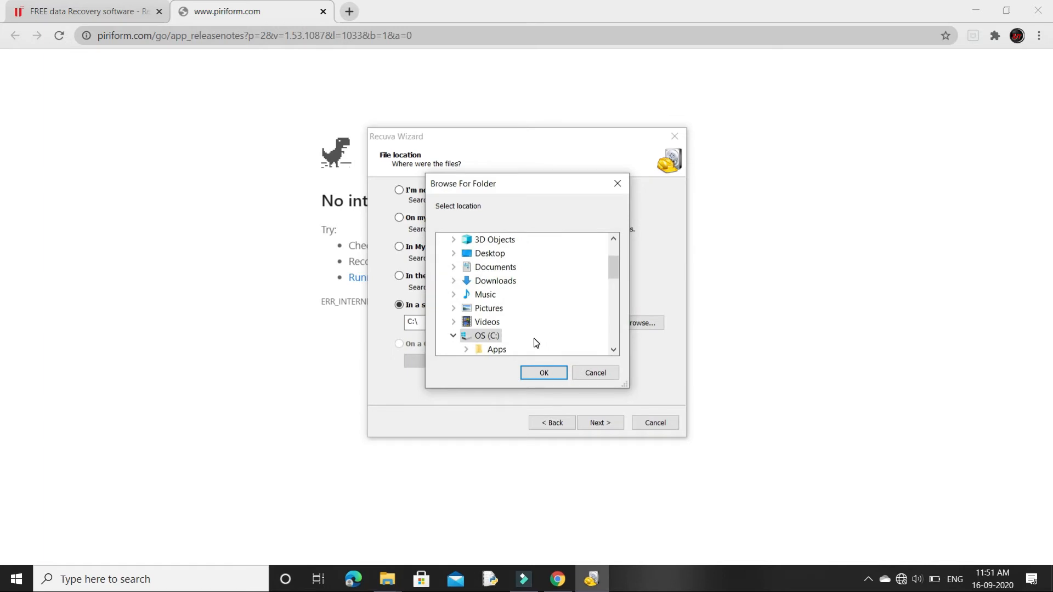
pyautogui.scroll(-10, 536, 342)
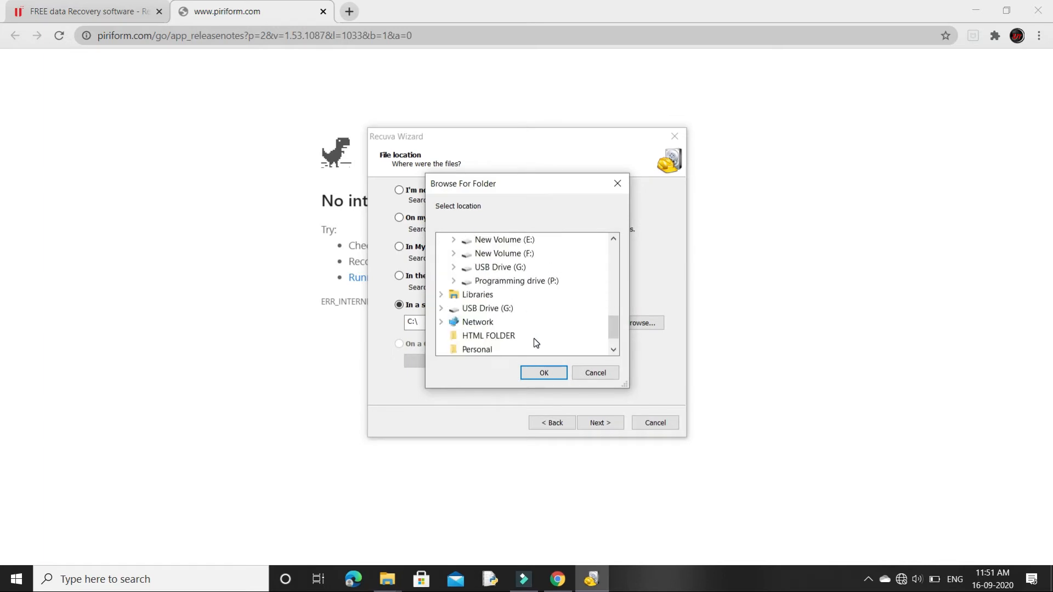
pyautogui.scroll(-1, 535, 342)
pyautogui.click(506, 282)
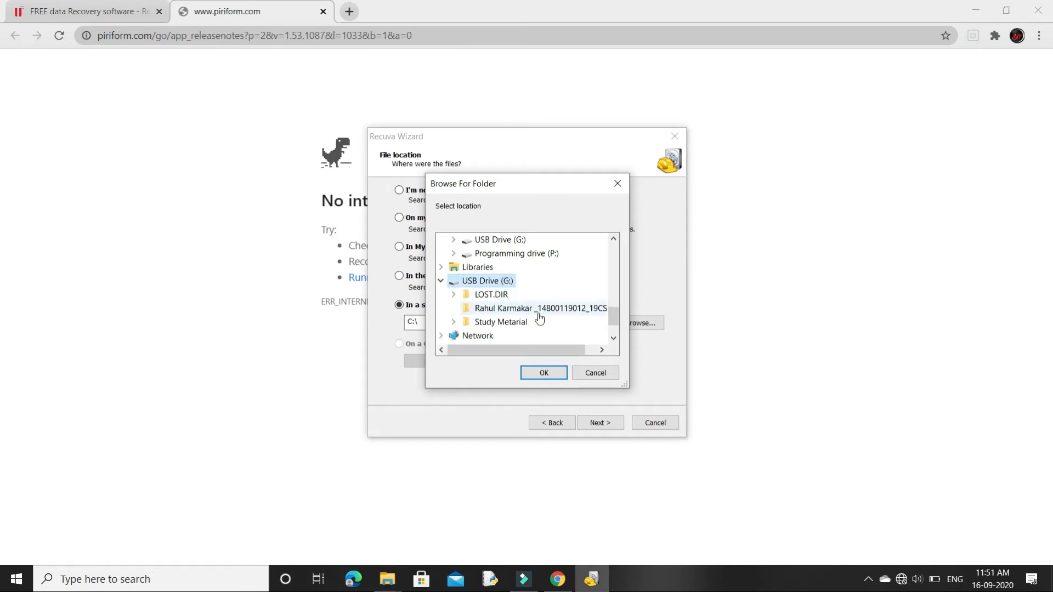
pyautogui.click(543, 371)
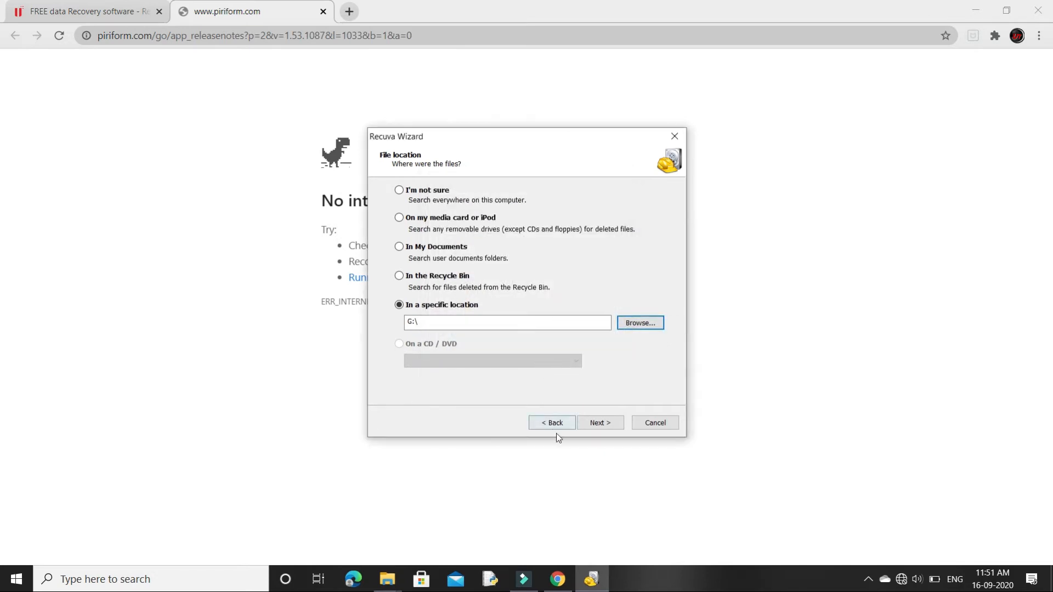
pyautogui.click(610, 426)
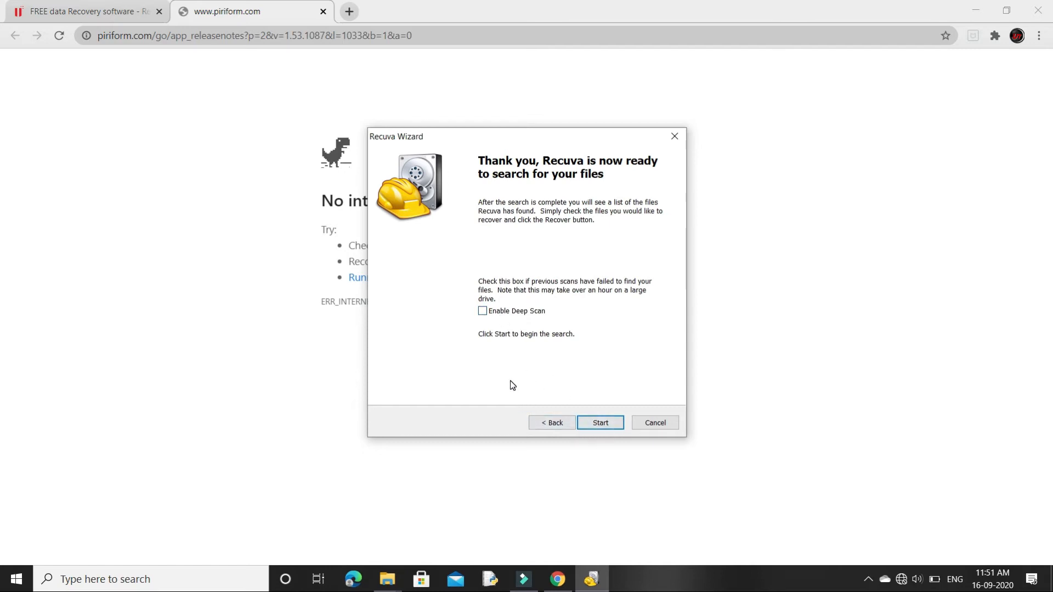
pyautogui.click(600, 424)
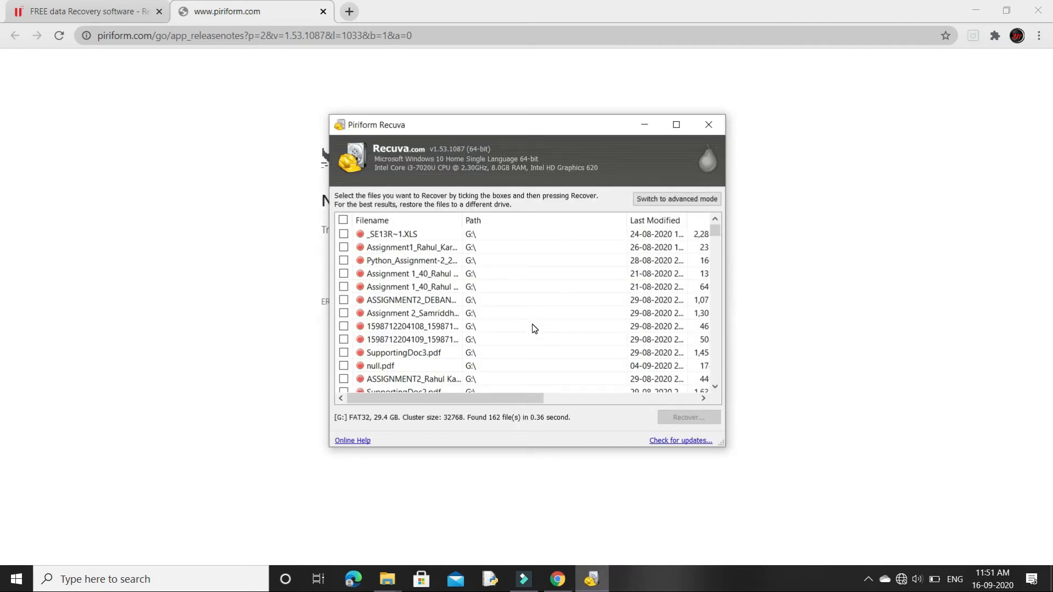
# - Maximize the results window and examine the deleted files' colour markers, recovery states and comments
pyautogui.click(676, 124)
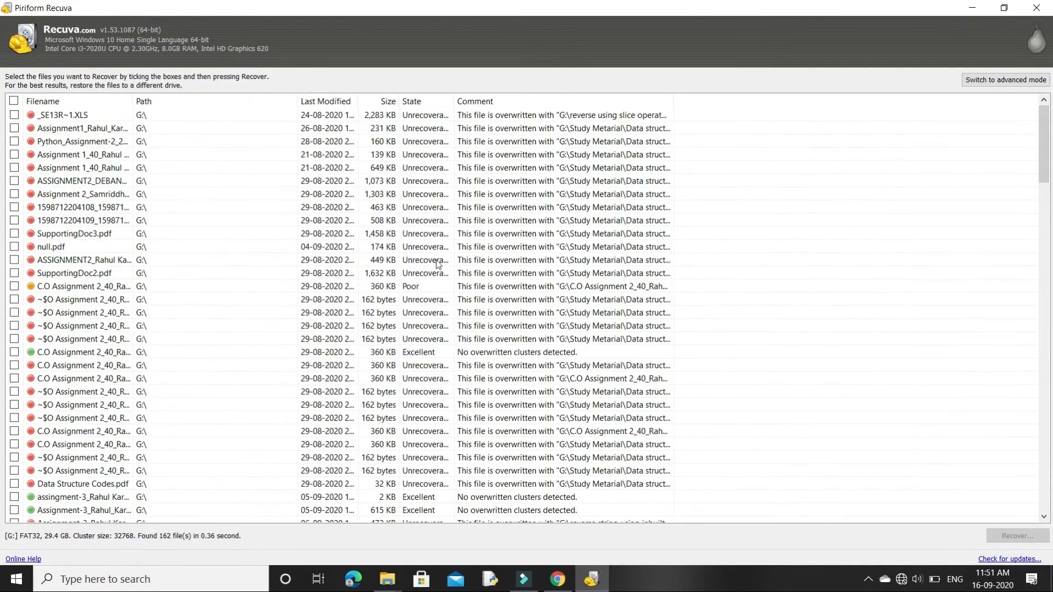
pyautogui.scroll(-7, 181, 259)
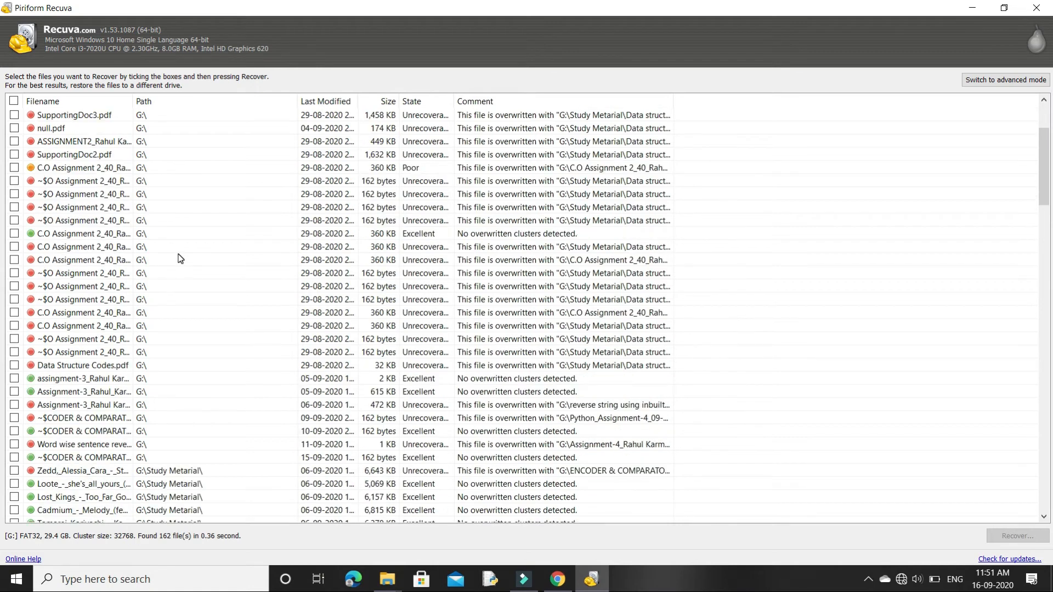
pyautogui.scroll(7, 181, 258)
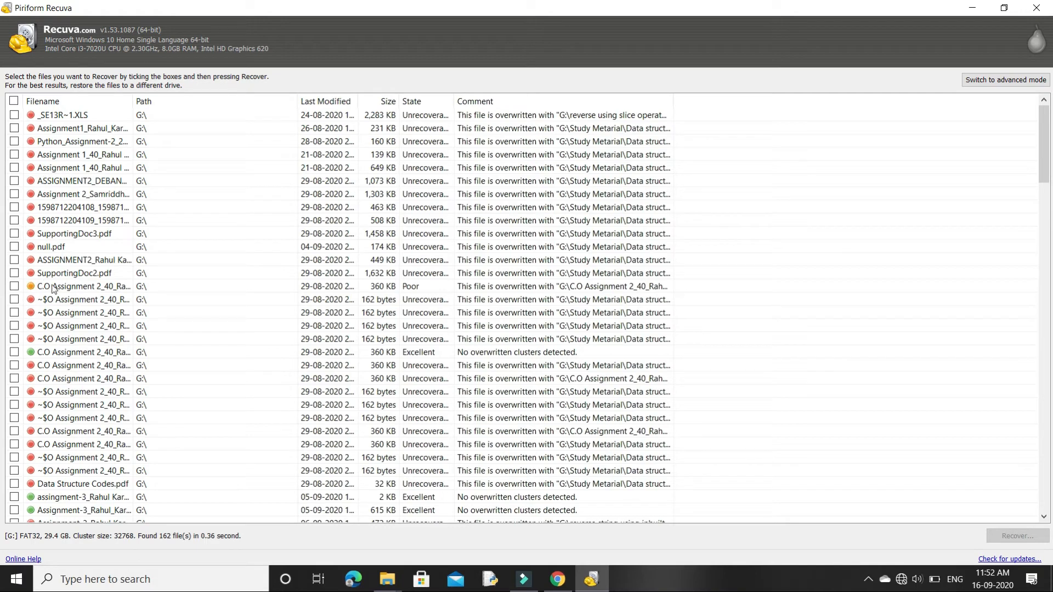
pyautogui.click(32, 289)
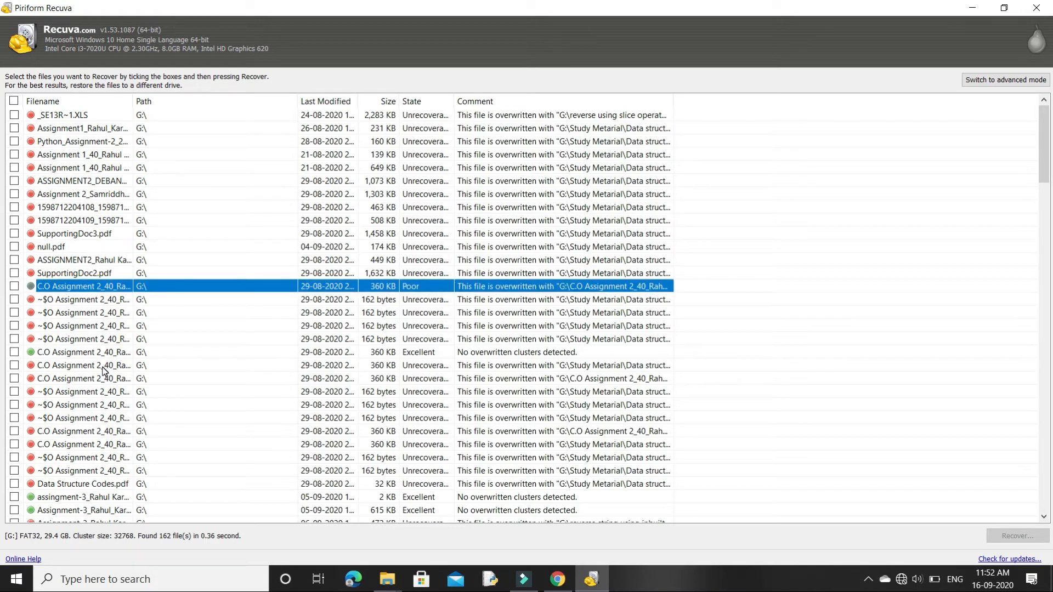
pyautogui.scroll(-8, 103, 370)
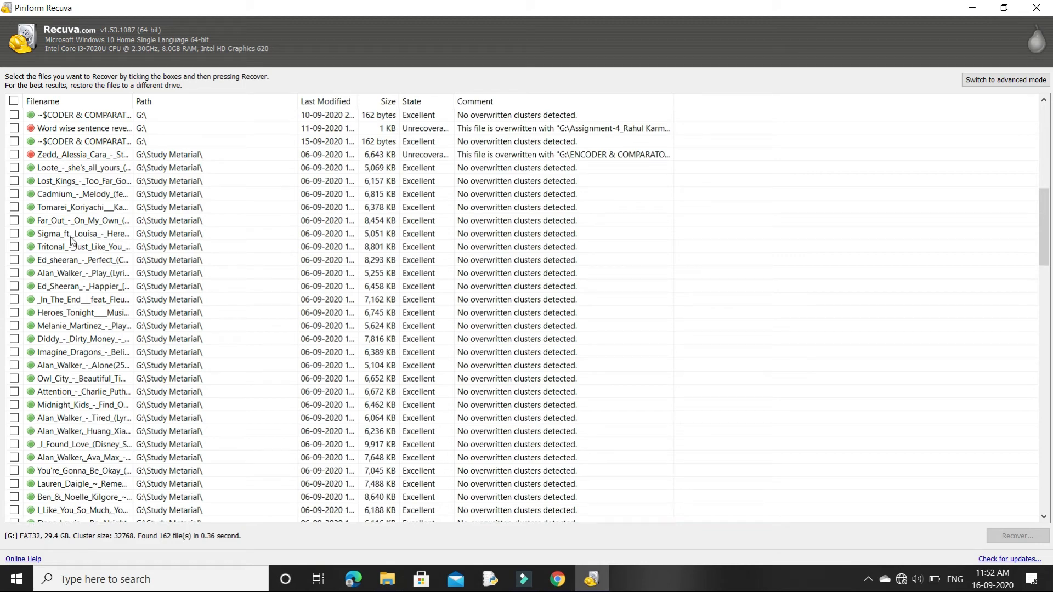
pyautogui.scroll(-20, 120, 386)
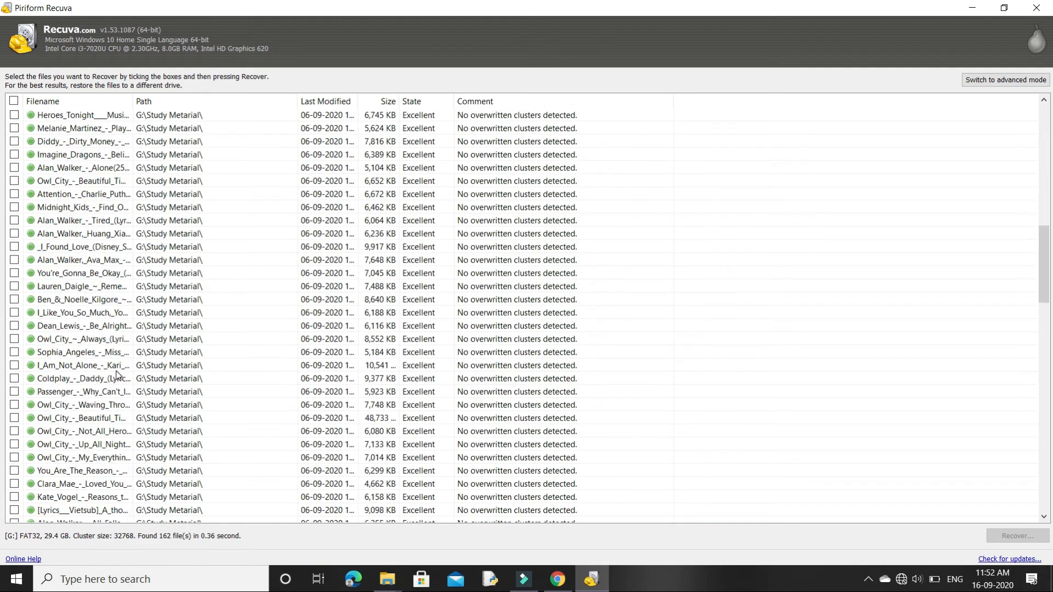
pyautogui.scroll(20, 116, 374)
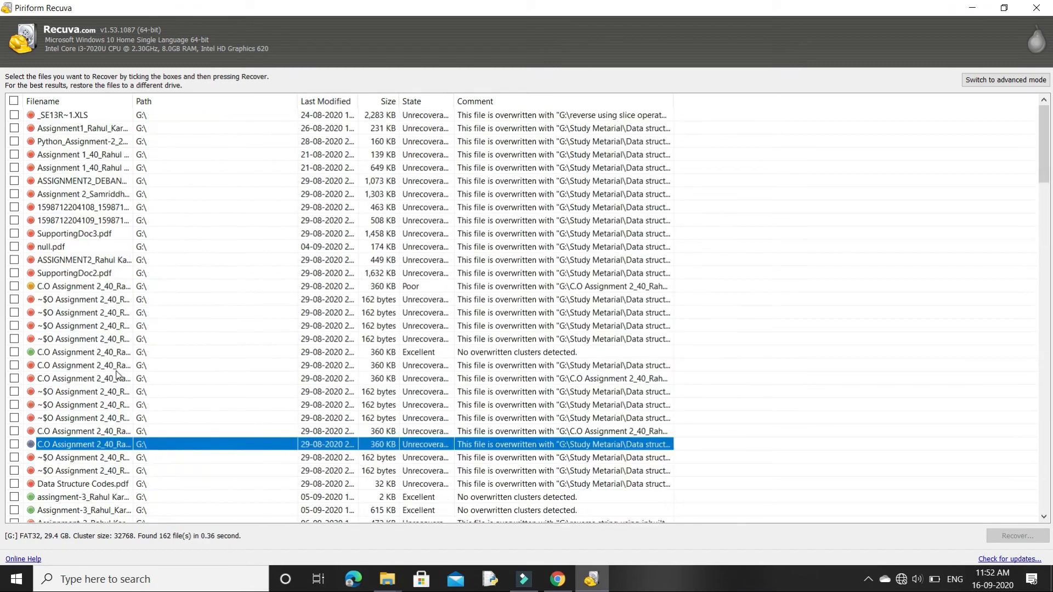
pyautogui.scroll(-10, 116, 374)
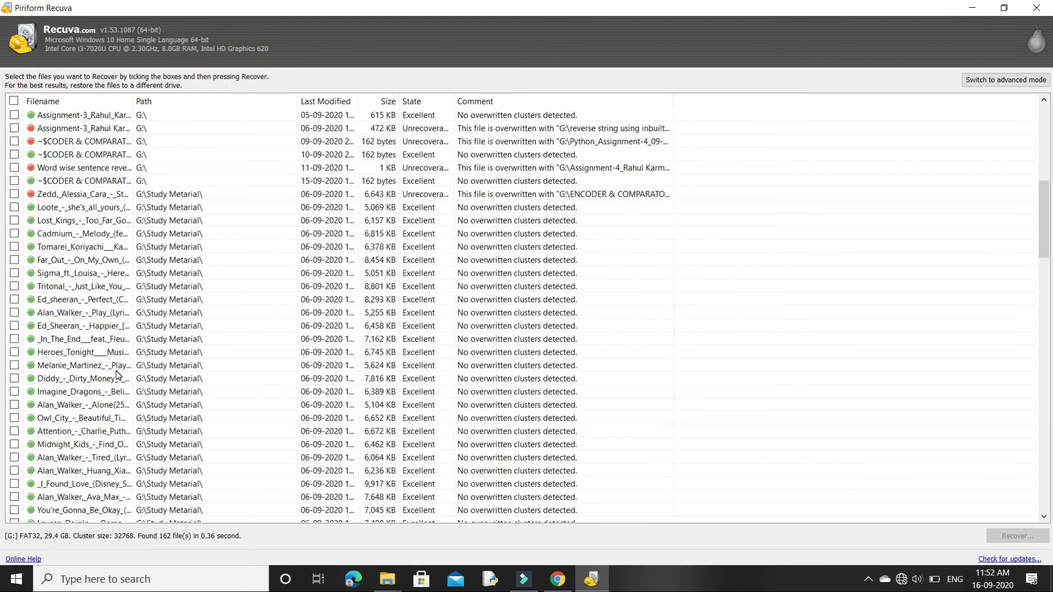
pyautogui.scroll(2, 116, 374)
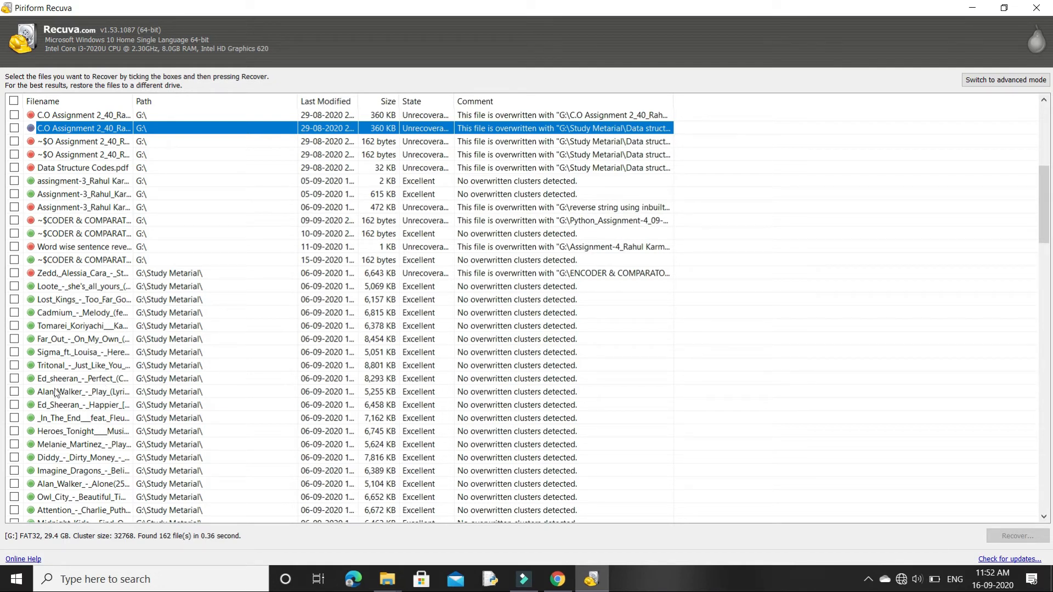
pyautogui.scroll(6, 65, 274)
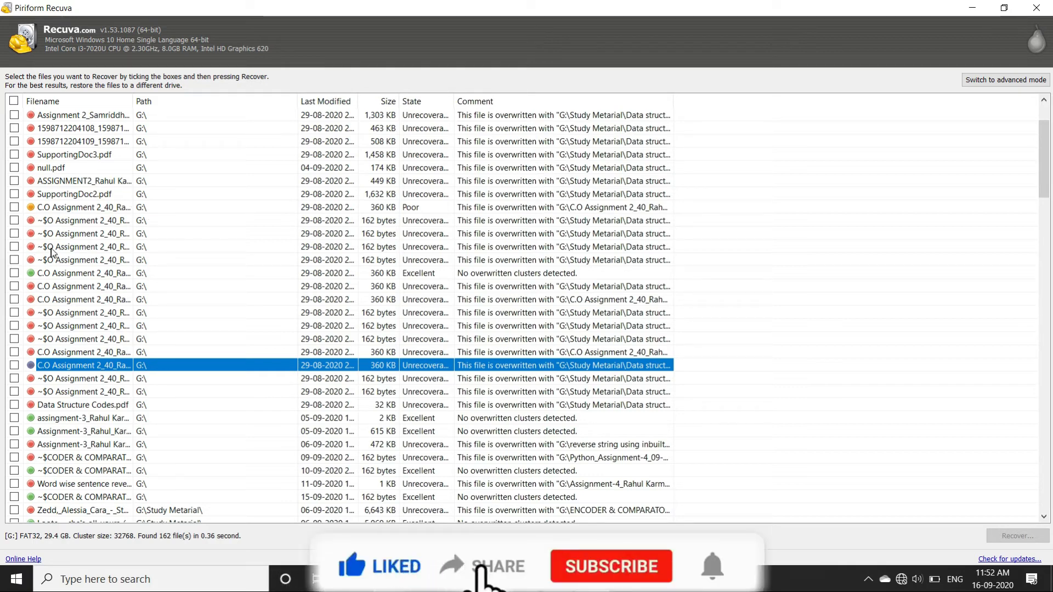
pyautogui.click(52, 250)
pyautogui.scroll(-2, 100, 392)
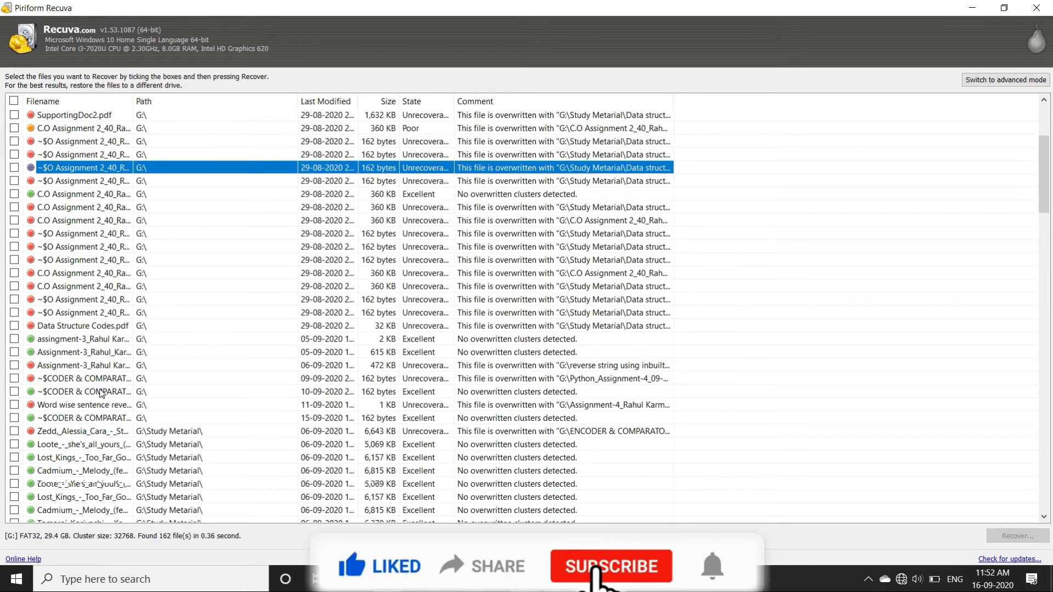
pyautogui.scroll(-9, 101, 393)
pyautogui.scroll(14, 107, 427)
# - Mark the ten Python files pattern_1.py through pattern_10.py in G:\LOST.DIR\ for recovery
pyautogui.scroll(-5, 106, 427)
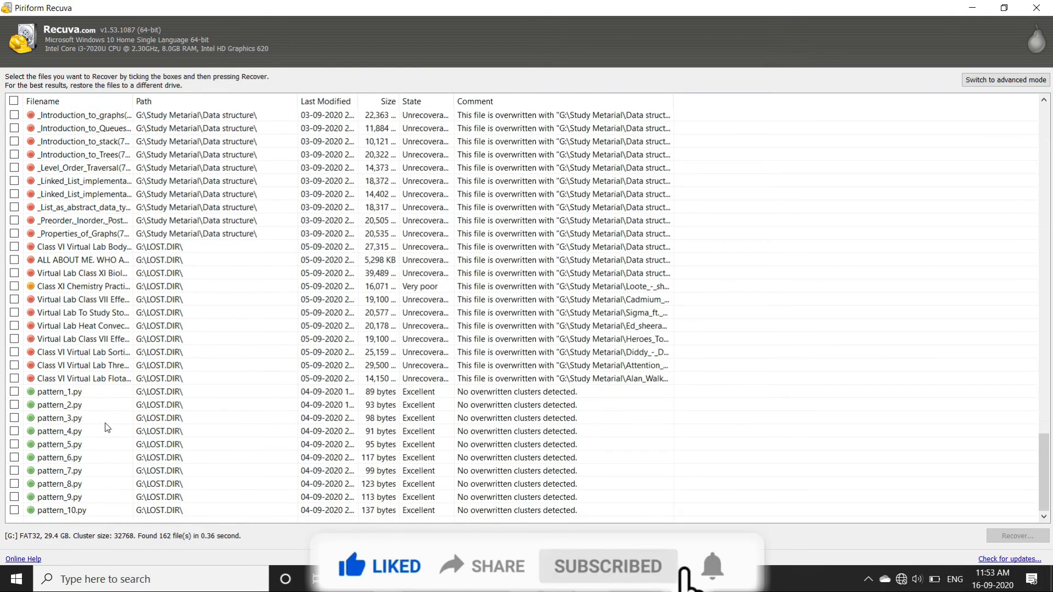
pyautogui.click(15, 392)
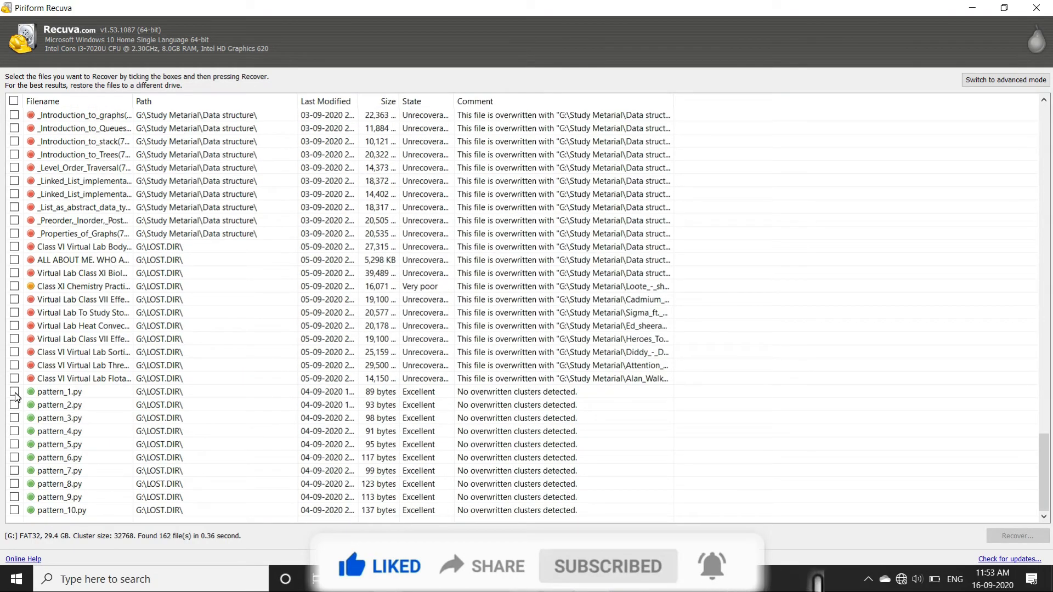
pyautogui.click(15, 405)
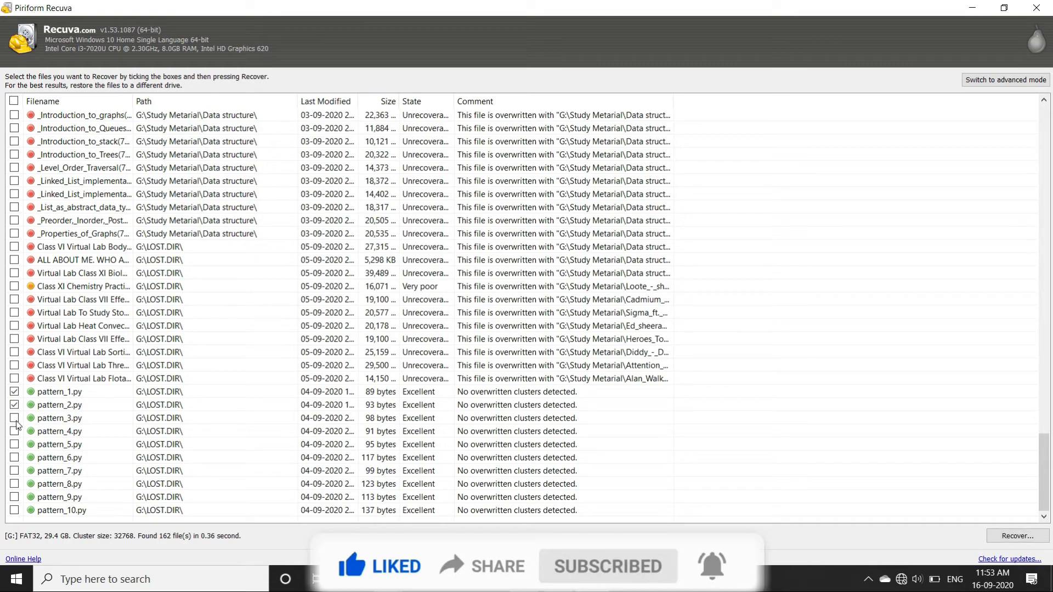
pyautogui.click(16, 430)
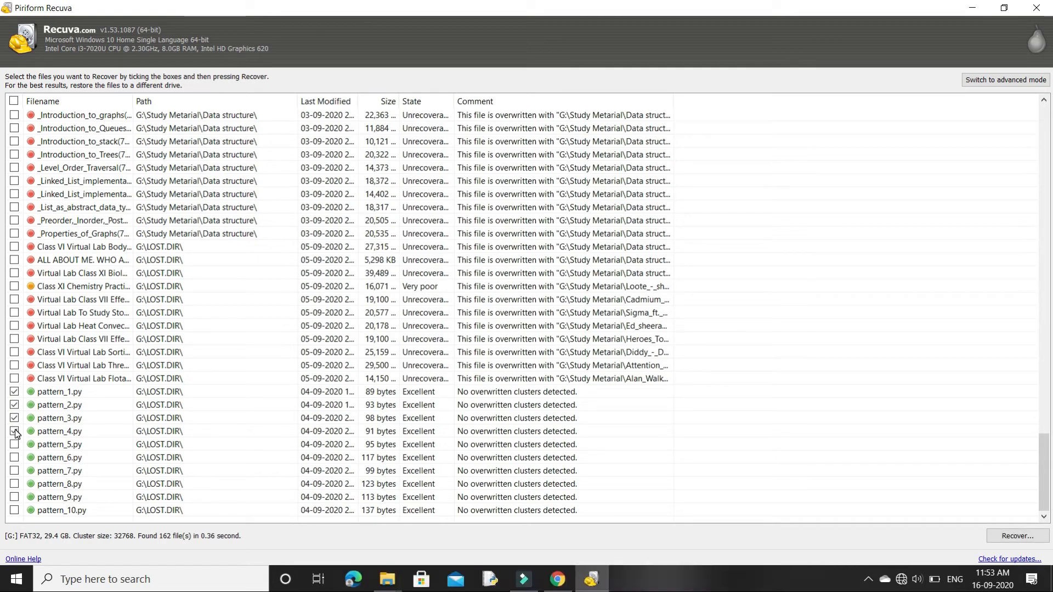
pyautogui.click(14, 473)
pyautogui.click(14, 510)
# - Start recovering the marked files and choose New Volume (F:) as the recovery location
pyautogui.click(1017, 535)
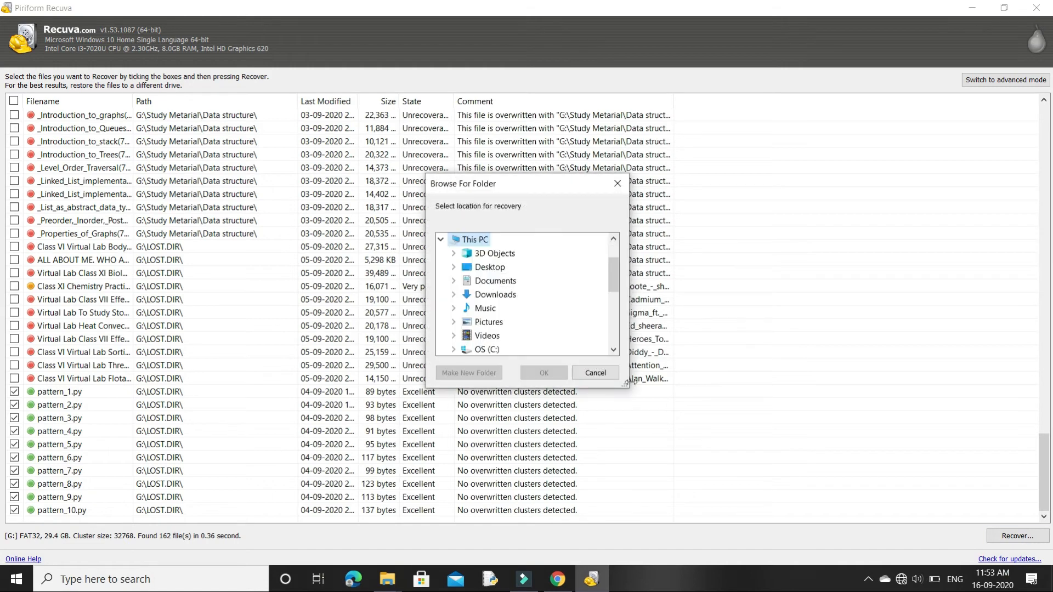
pyautogui.click(617, 184)
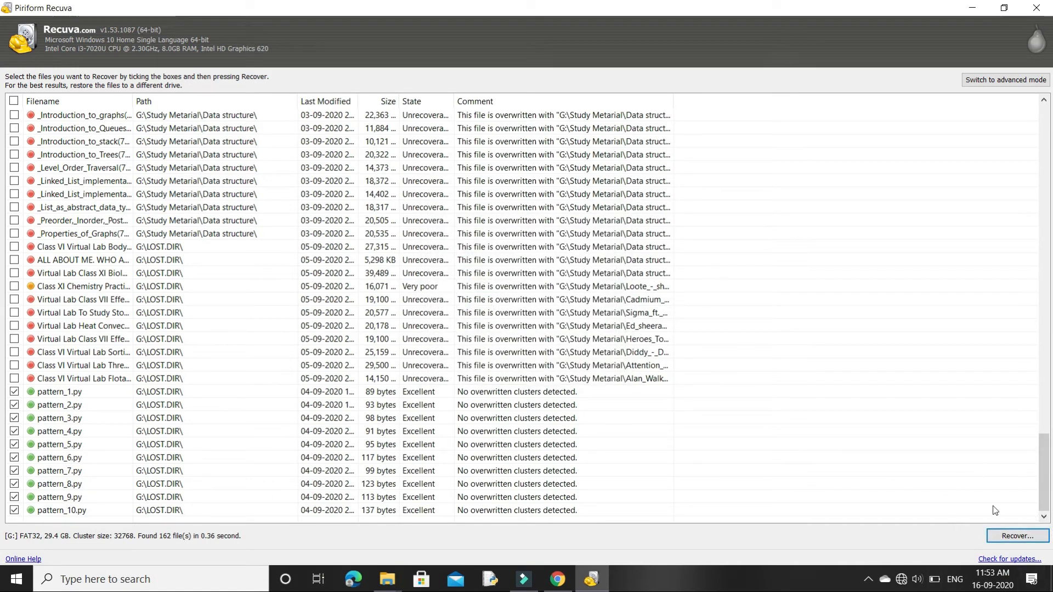
pyautogui.click(1015, 535)
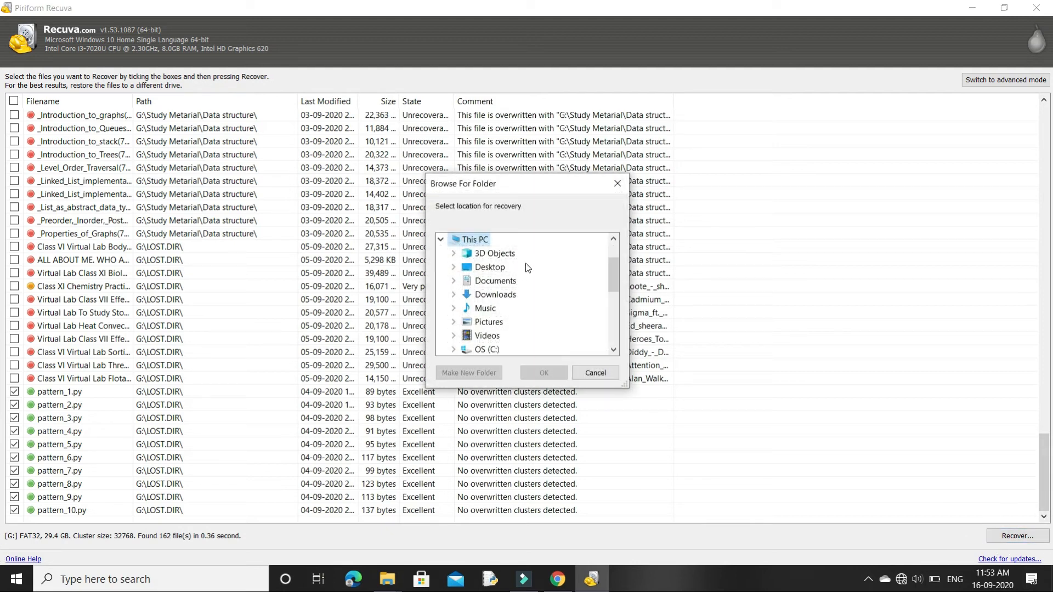
pyautogui.scroll(1, 539, 318)
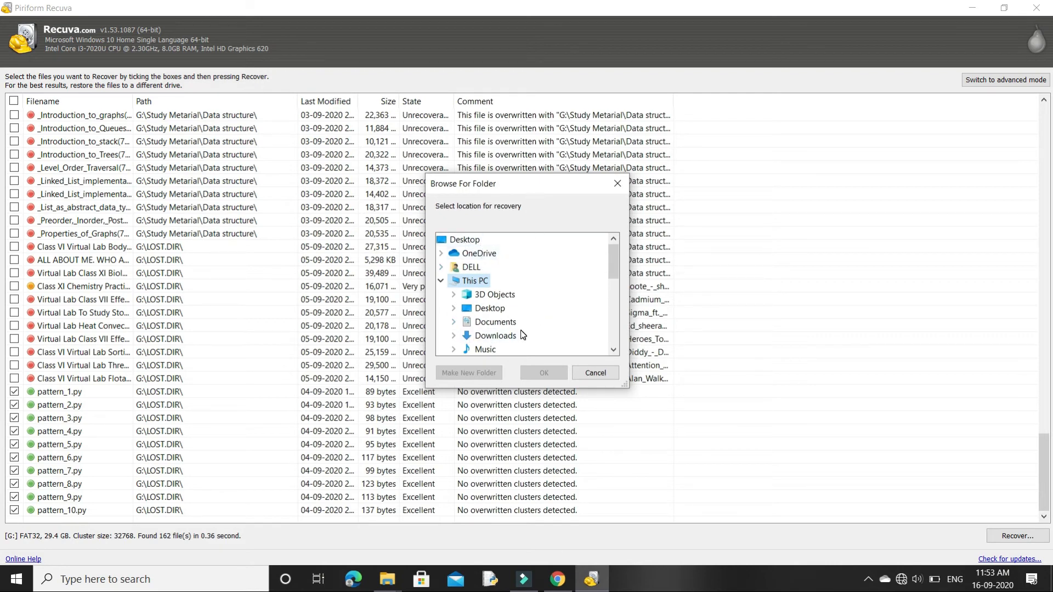
pyautogui.scroll(-3, 521, 335)
pyautogui.scroll(1, 521, 336)
pyautogui.scroll(-3, 523, 336)
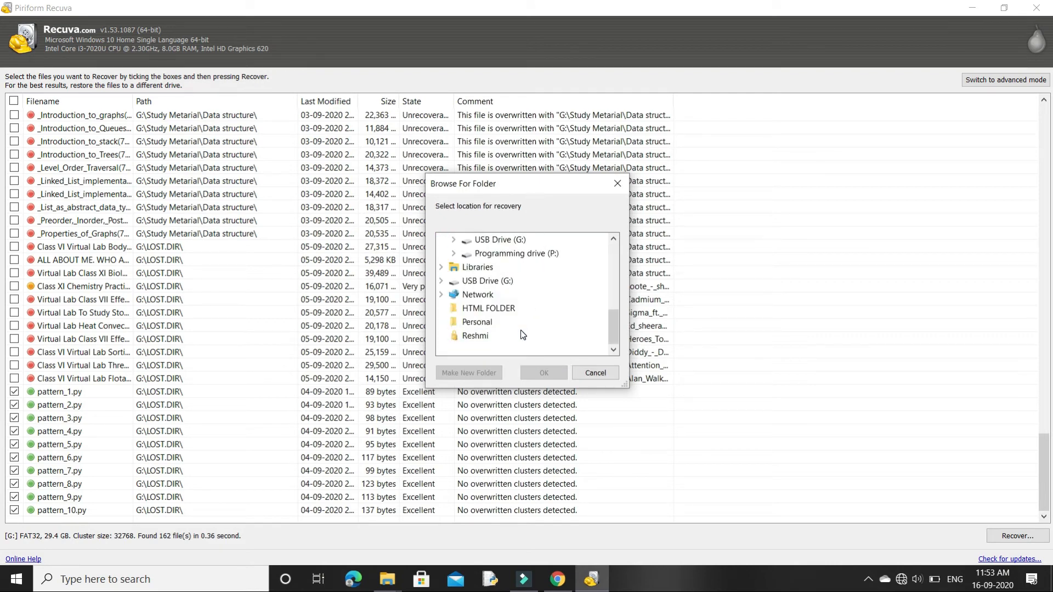
pyautogui.scroll(2, 522, 335)
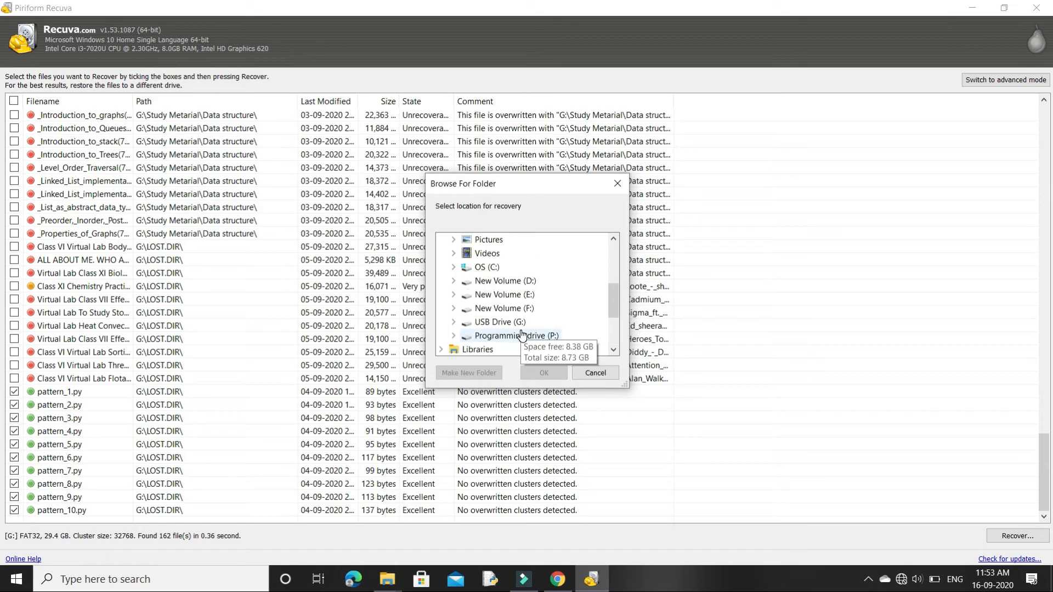
pyautogui.scroll(-1, 521, 334)
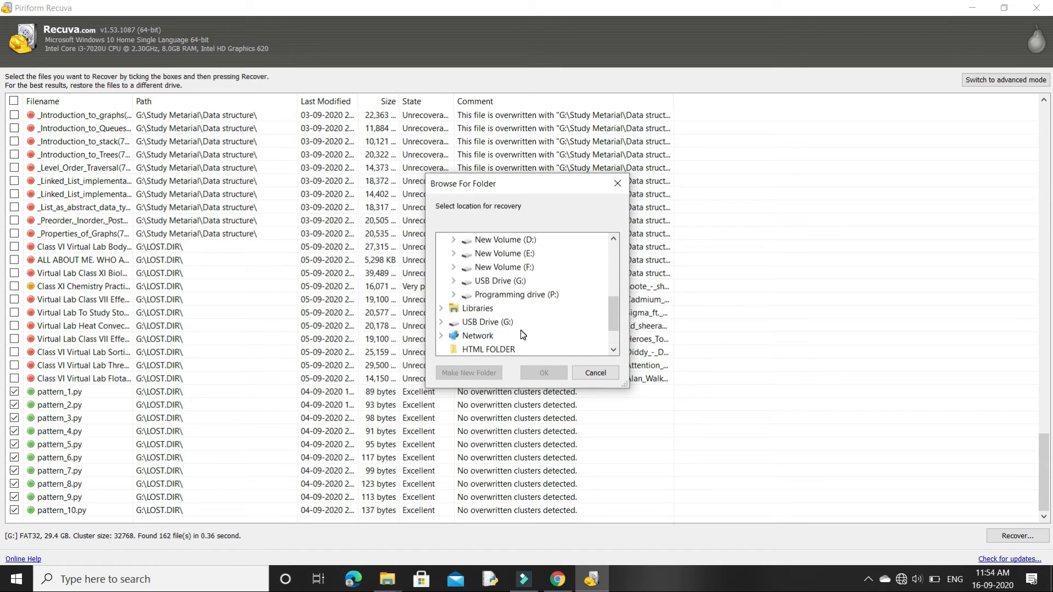
pyautogui.scroll(1, 522, 335)
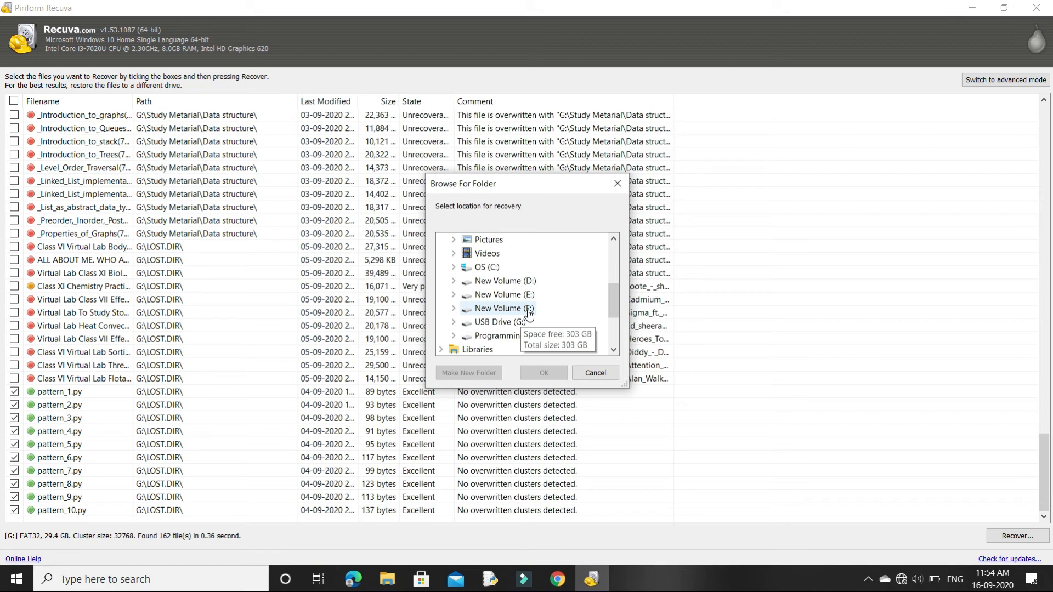
pyautogui.click(528, 313)
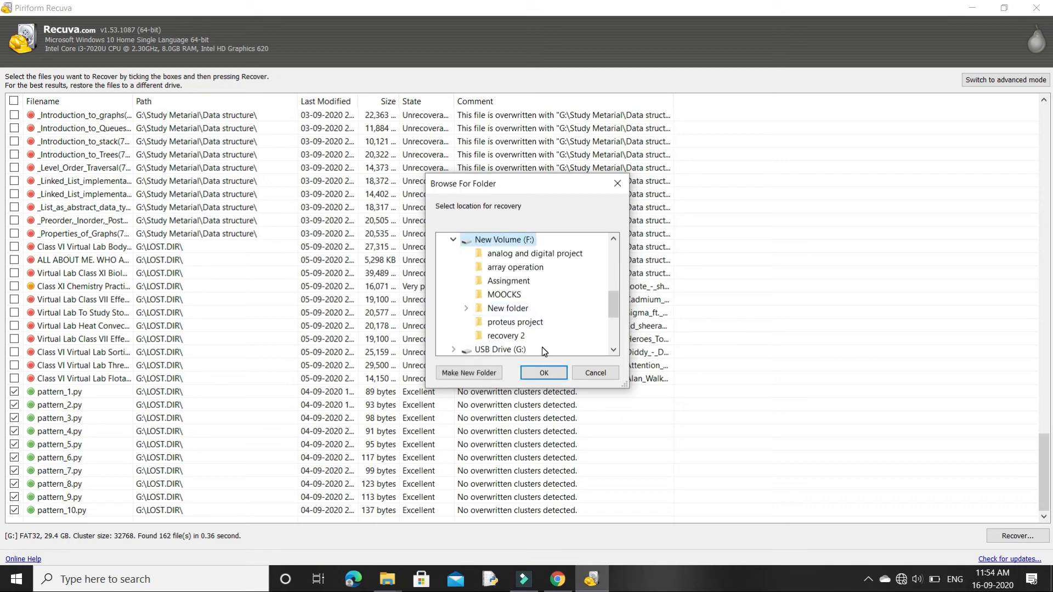
# - Create a folder named rec2 on New Volume (F:), recover the marked files into it and dismiss the completion report
pyautogui.scroll(-1, 543, 351)
pyautogui.scroll(2, 543, 351)
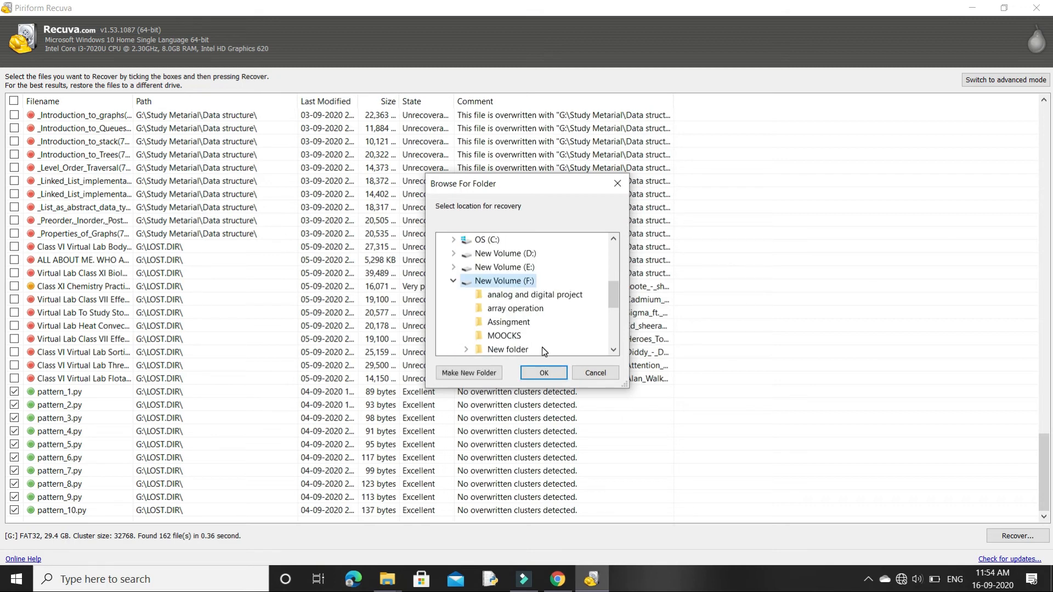
pyautogui.click(489, 375)
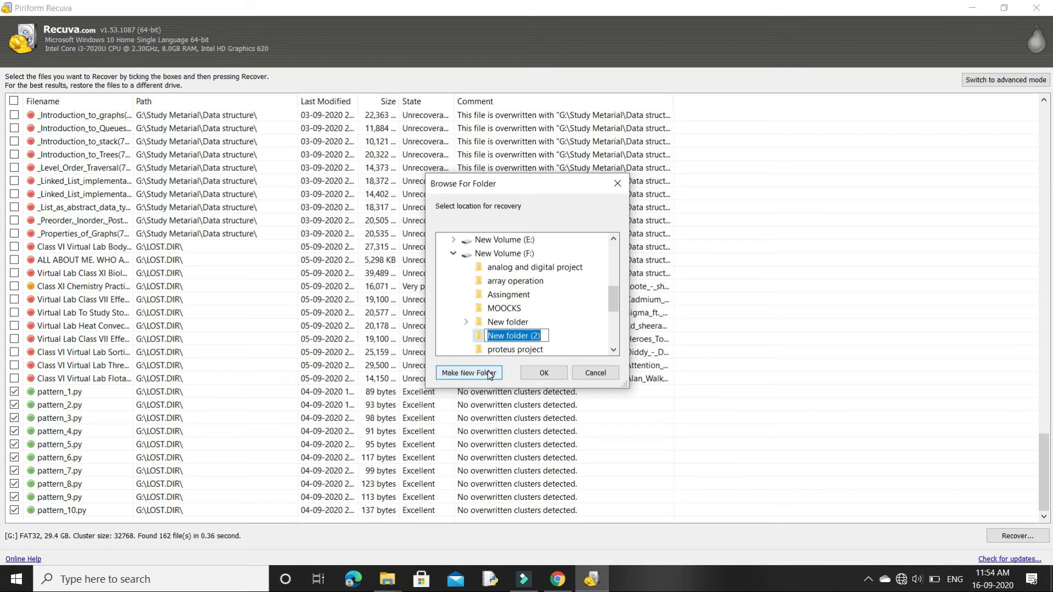
pyautogui.write('rec')
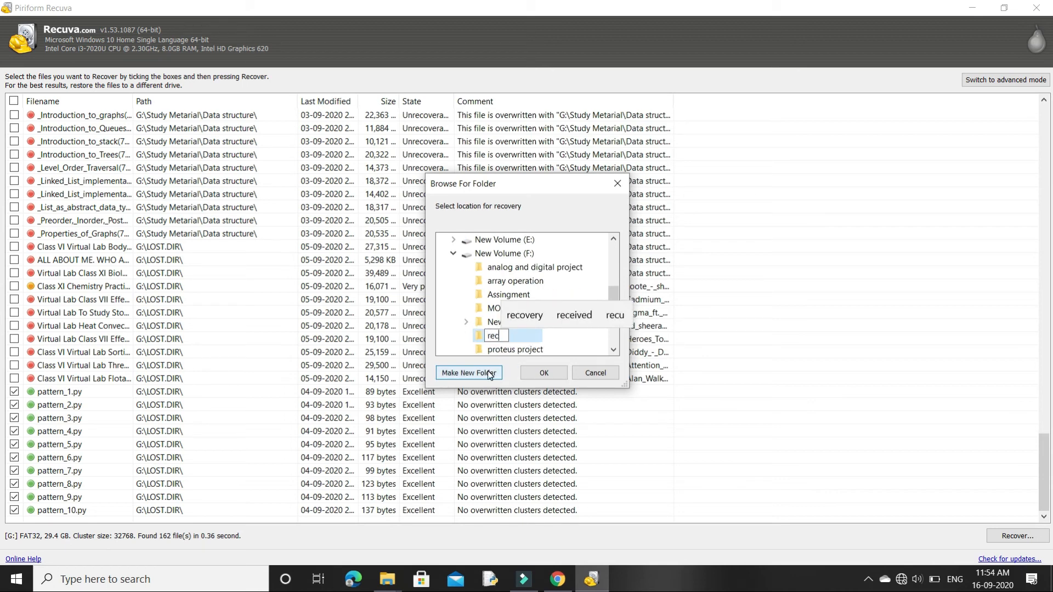
pyautogui.write('2')
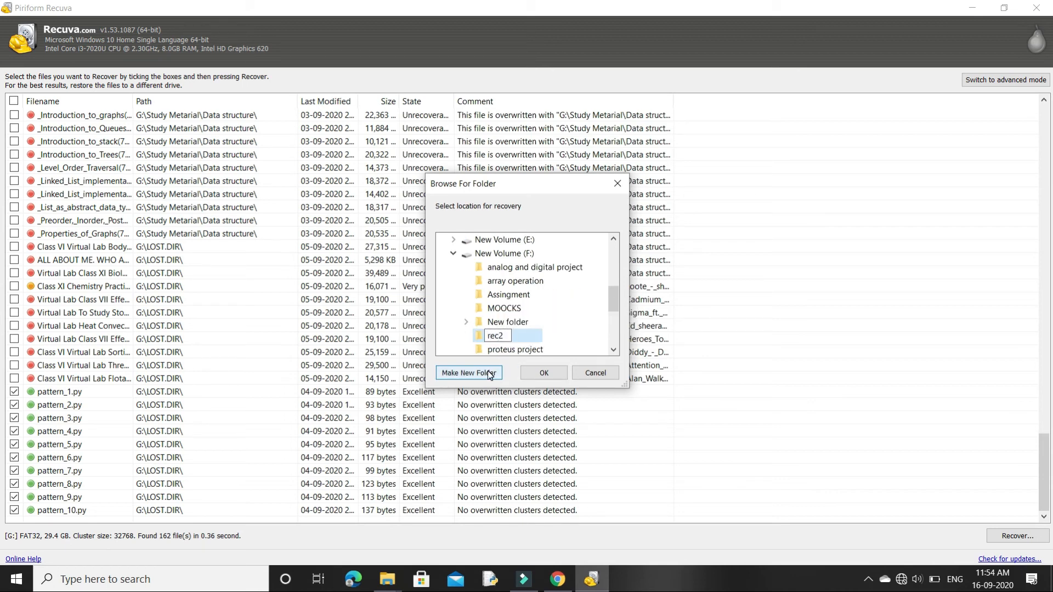
pyautogui.press('Return')
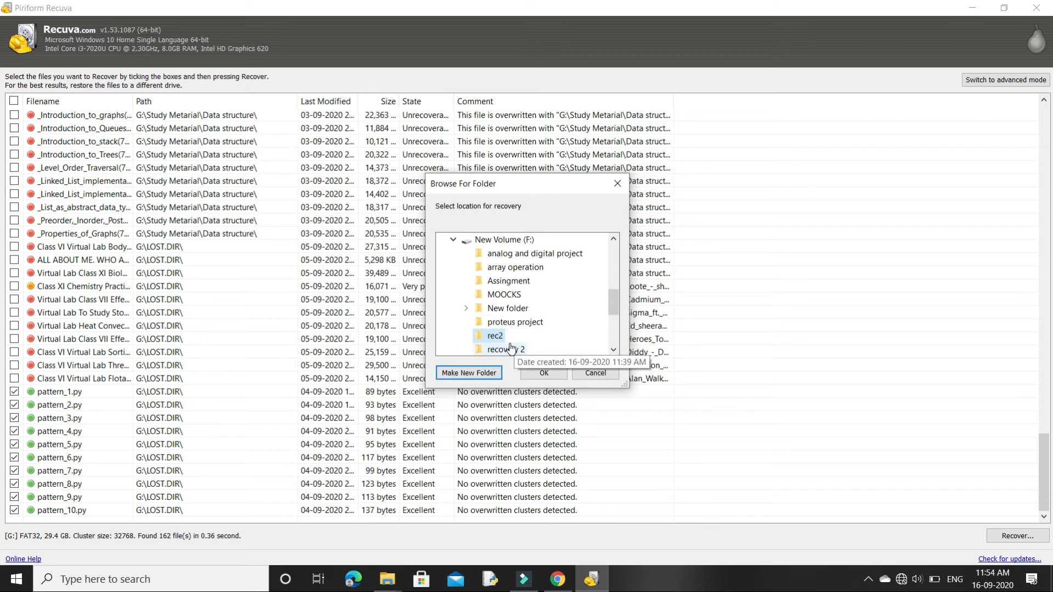
pyautogui.click(545, 372)
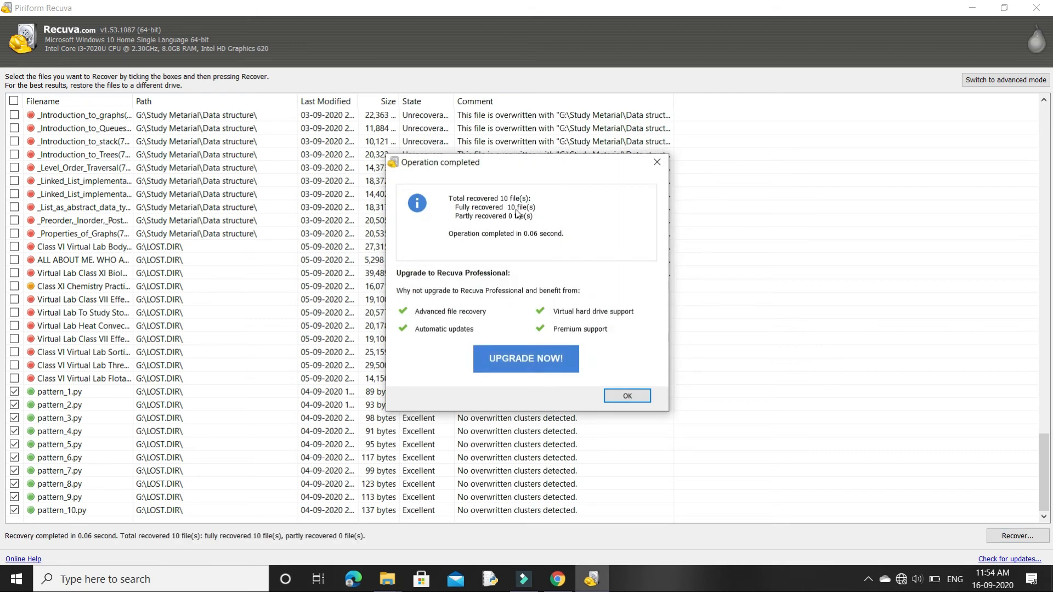
pyautogui.click(626, 396)
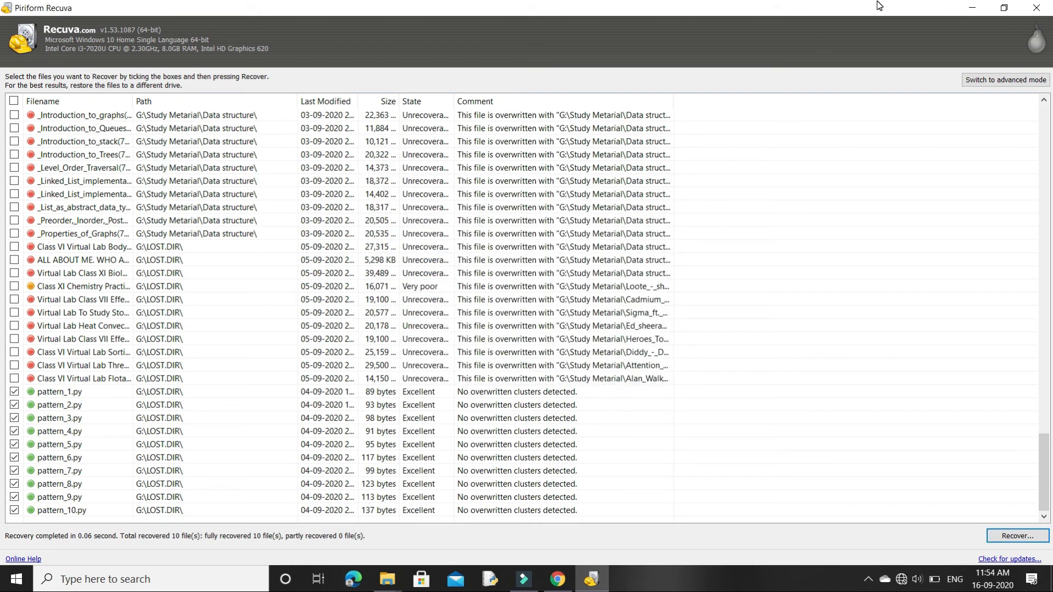
# - Minimize Recuva, close the browser, and check the recovered pattern files in the rec2 folder on New Volume (F:) in File Explorer
pyautogui.click(971, 8)
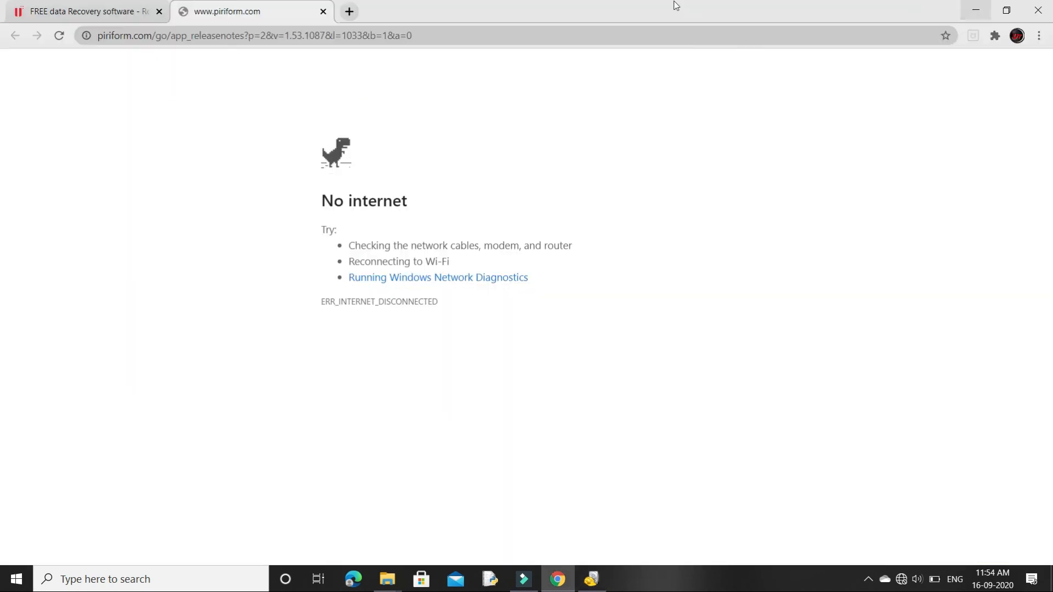
pyautogui.click(1043, 7)
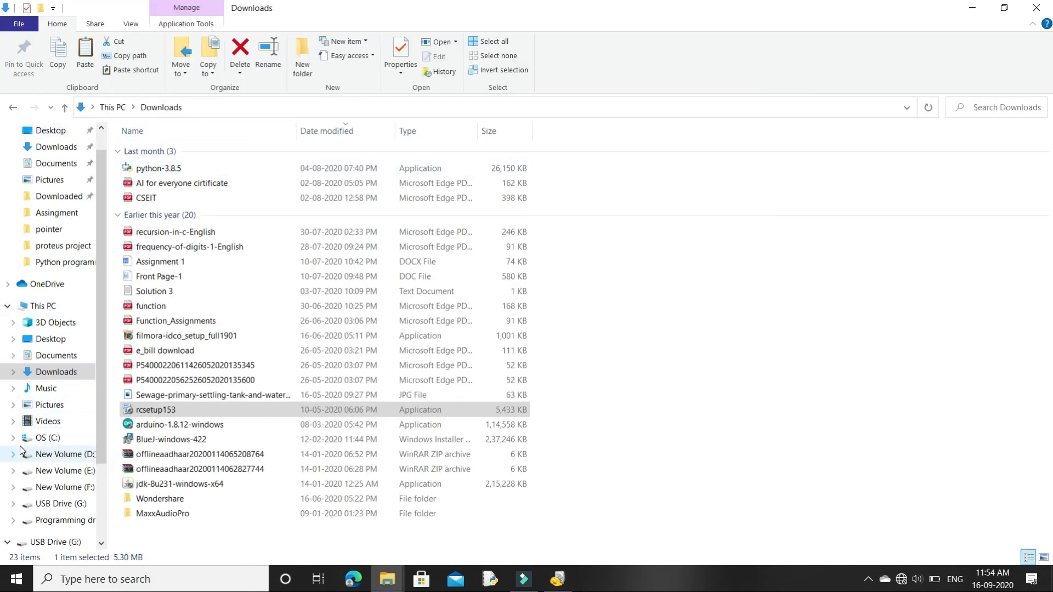
pyautogui.click(77, 488)
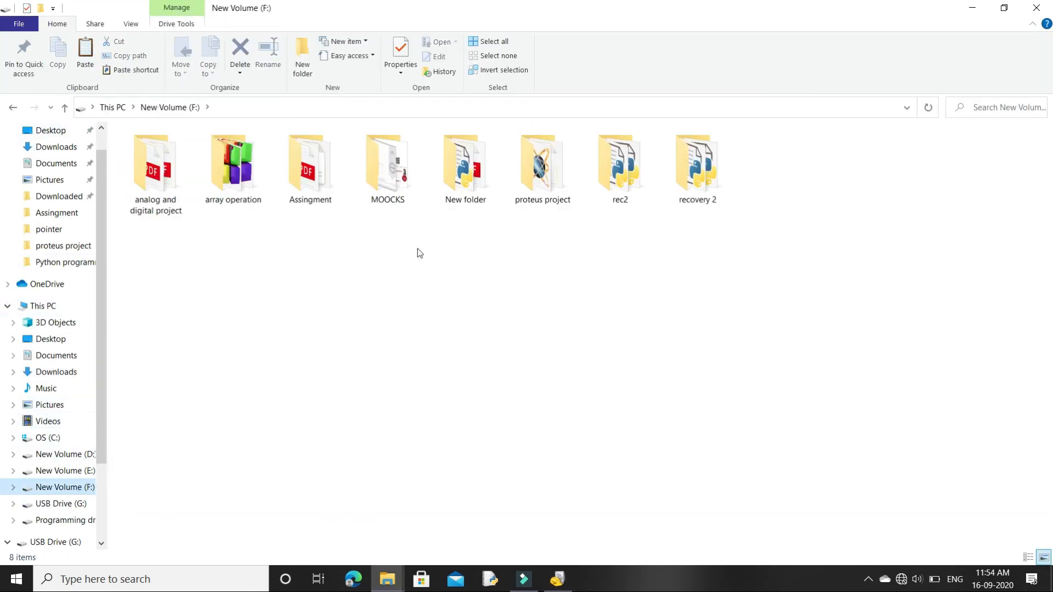
pyautogui.doubleClick(622, 199)
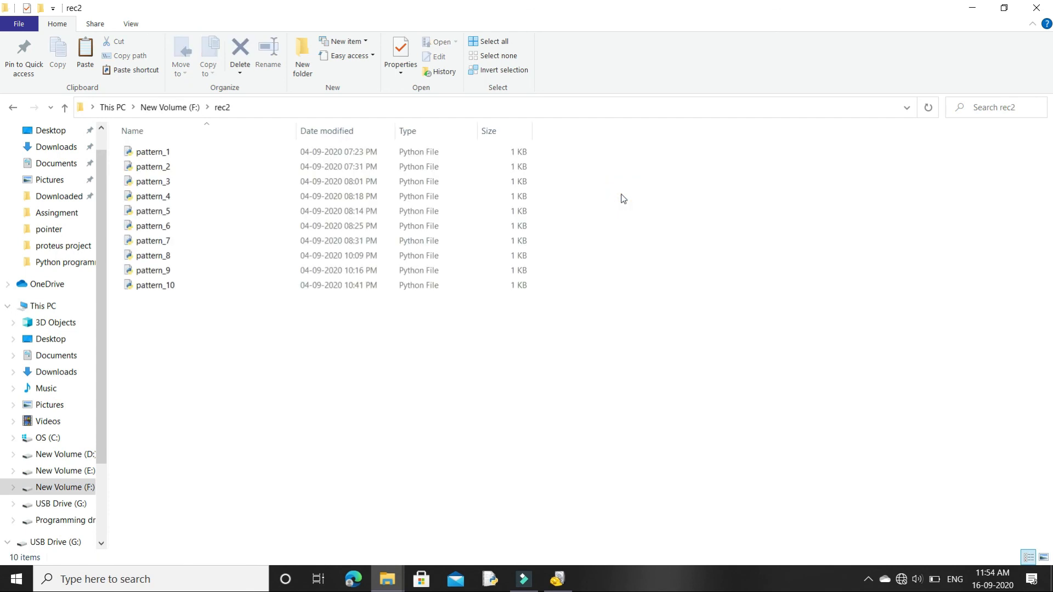
pyautogui.moveTo(539, 151); pyautogui.dragTo(251, 311)
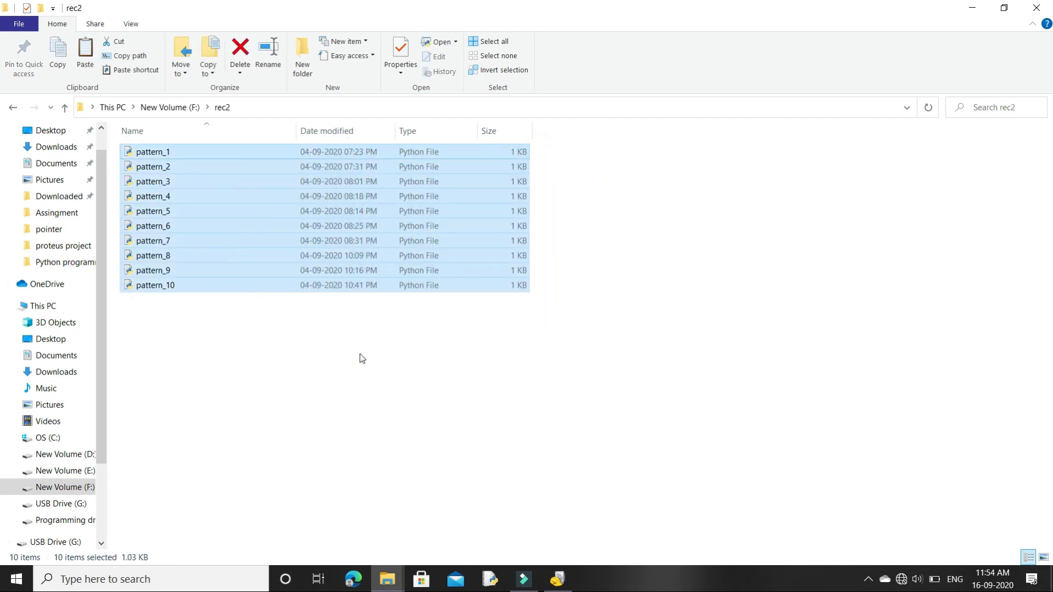
pyautogui.click(359, 354)
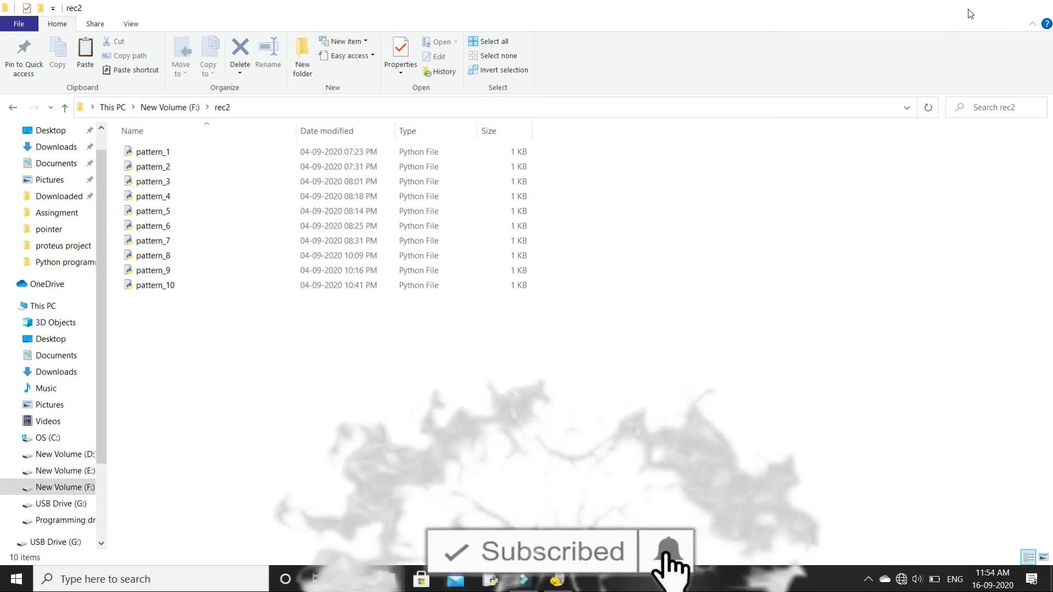
pyautogui.click(970, 10)
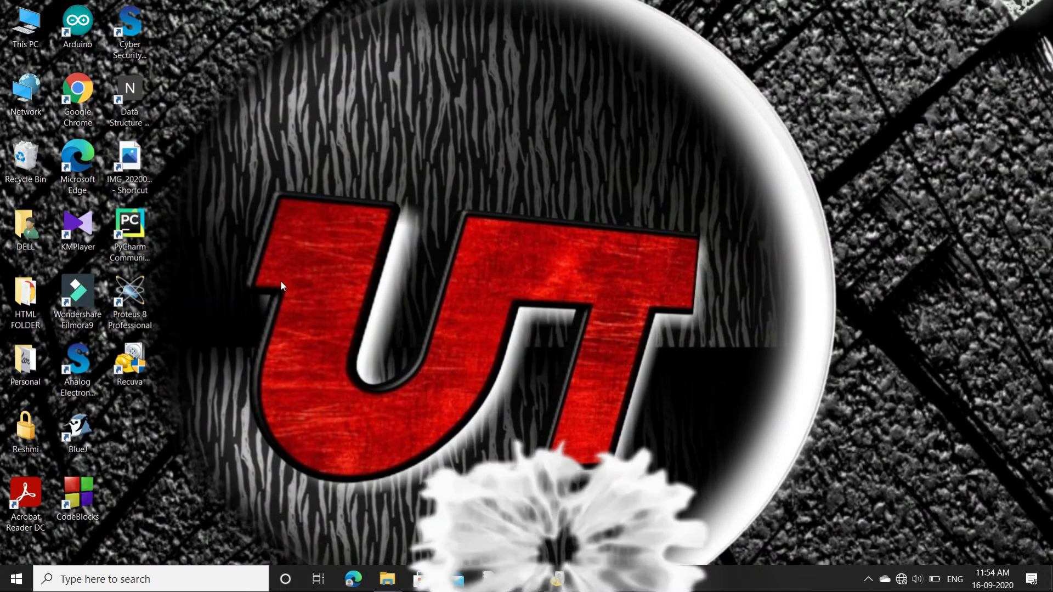